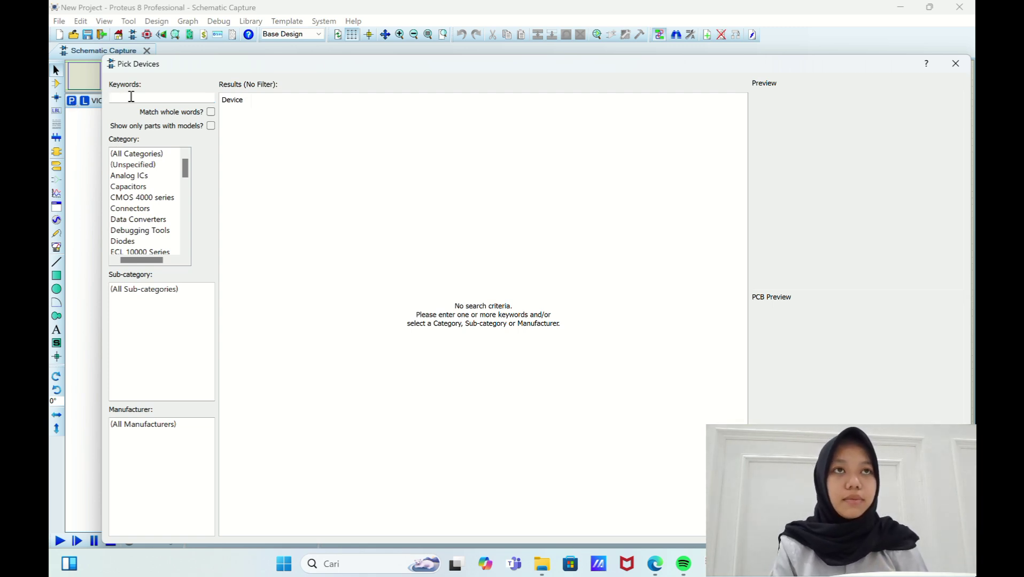
Search the device library for "resistor" and add the analog primitive RESISTOR to the project's devices
text(res)
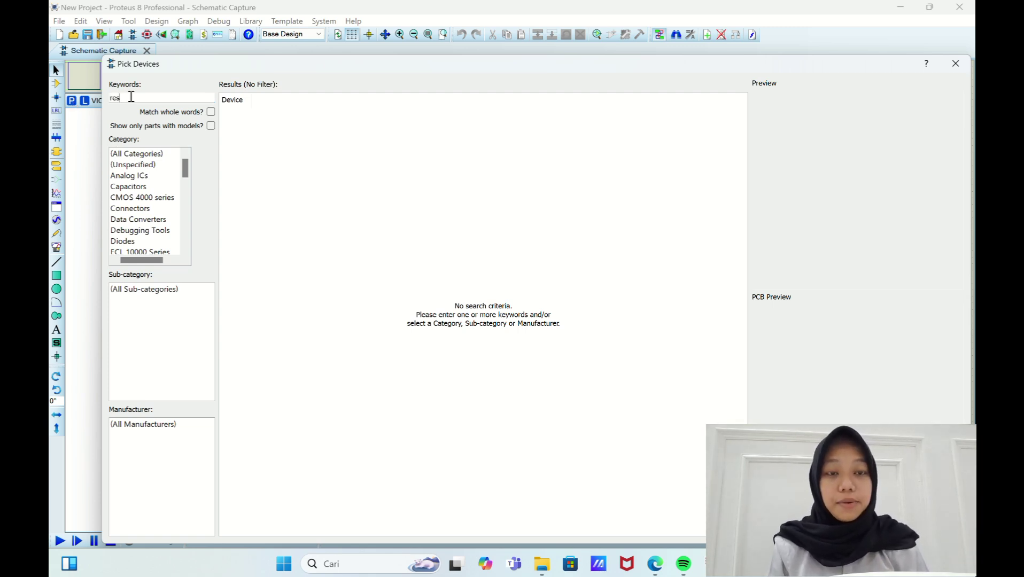
text(i)
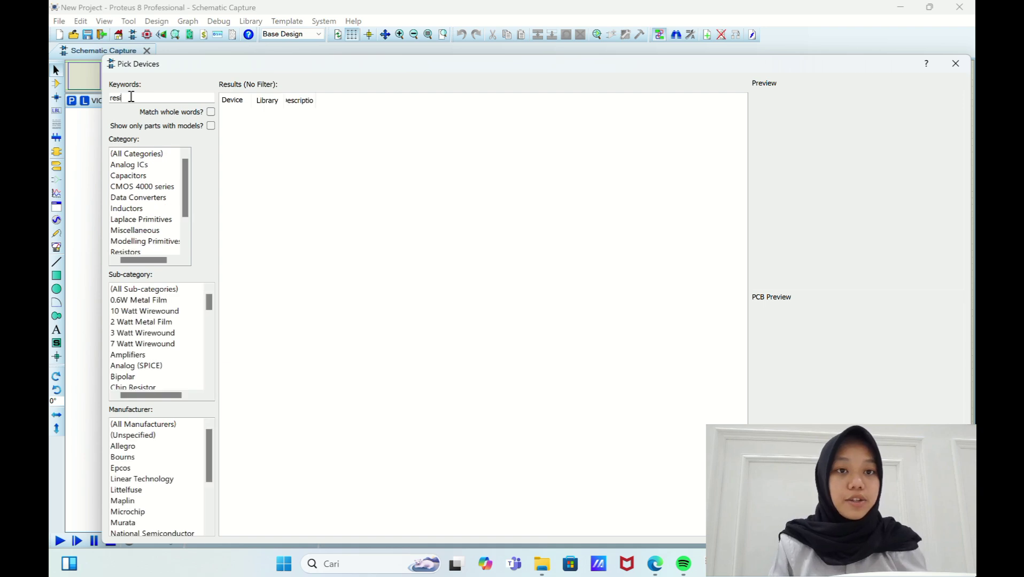
text(stor)
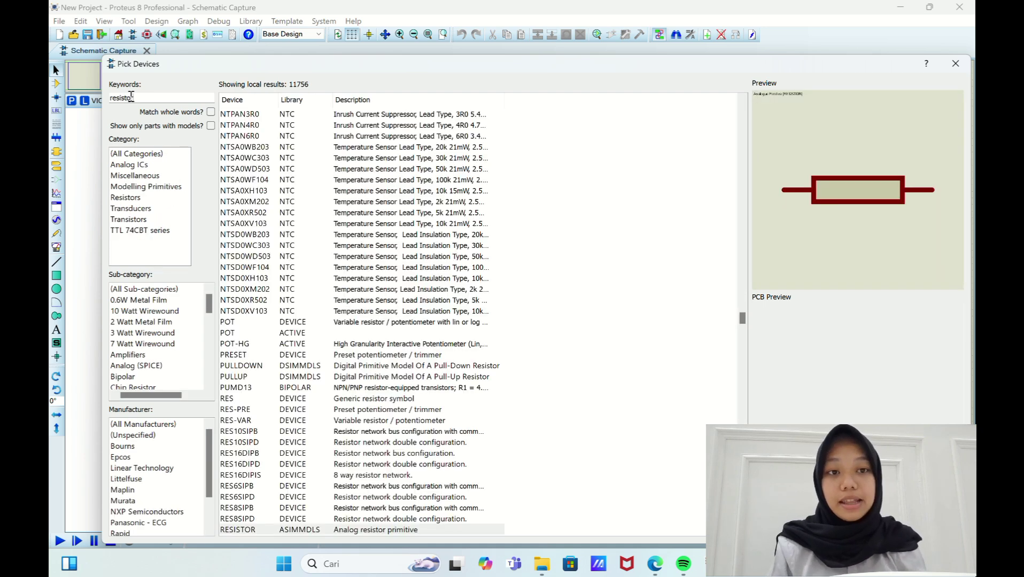
key(Return)
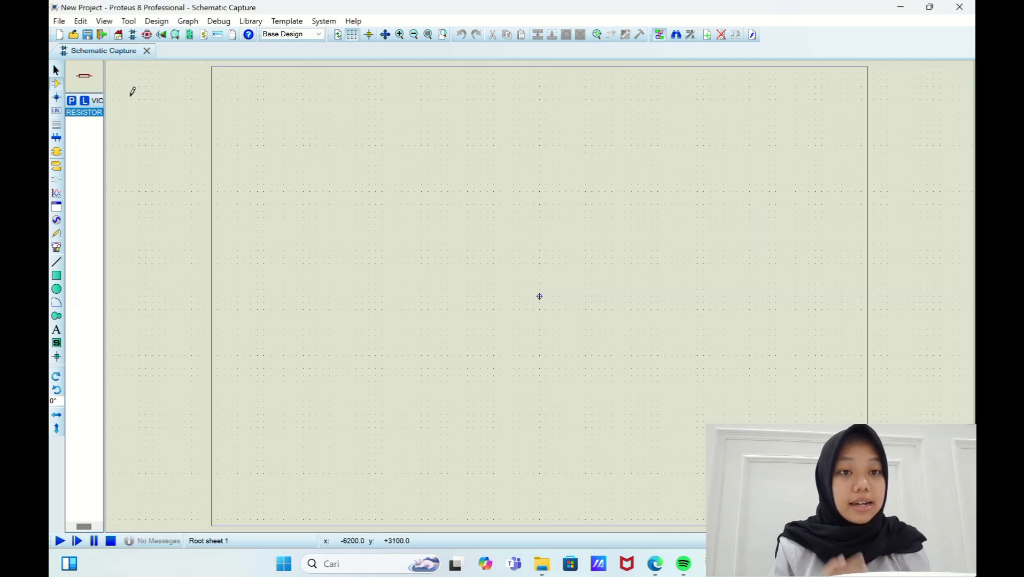
Search the device library for "vsource" and add the VSOURCE DC voltage source to the project's devices
click(72, 102)
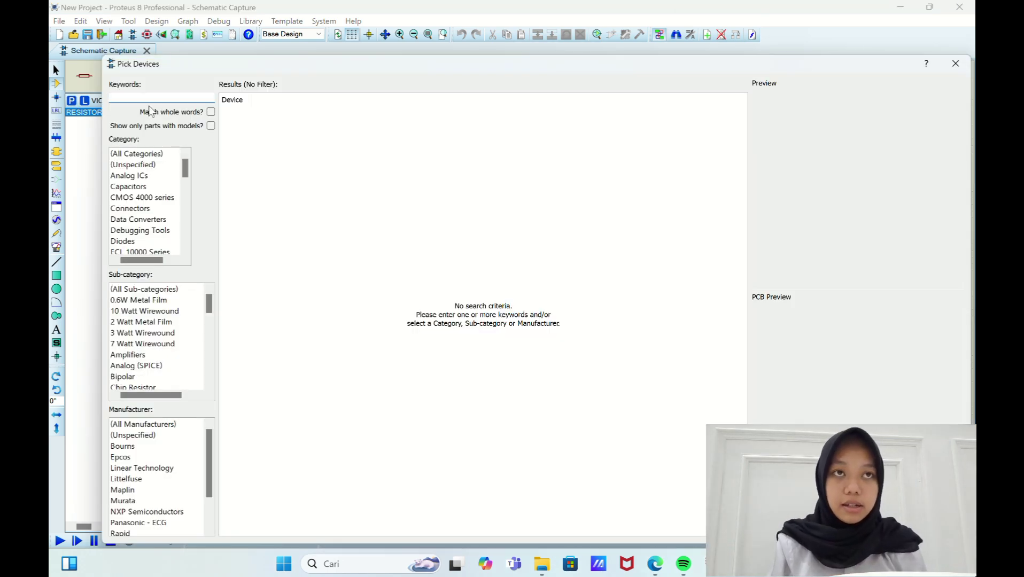
text(vso)
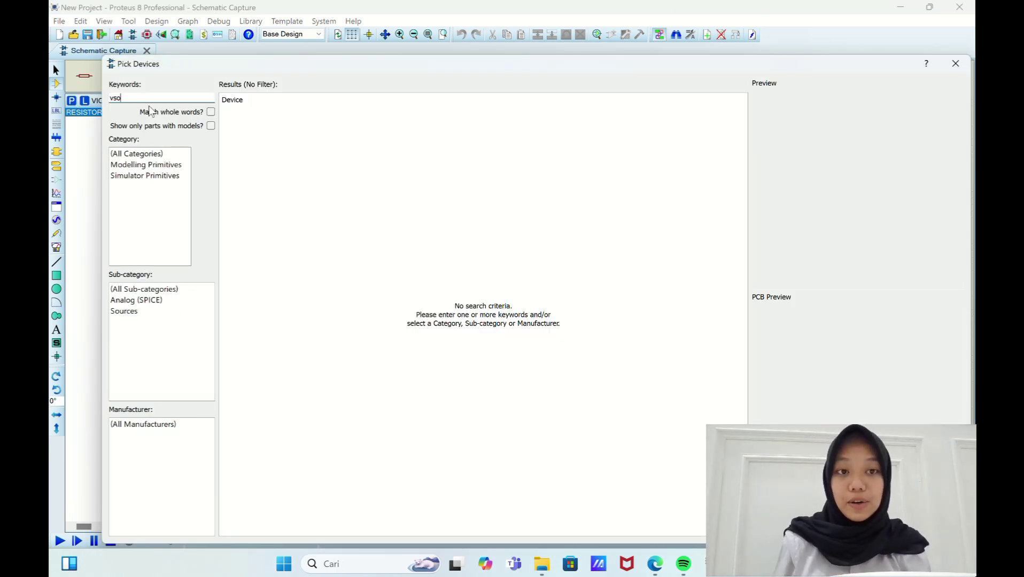
text(ut)
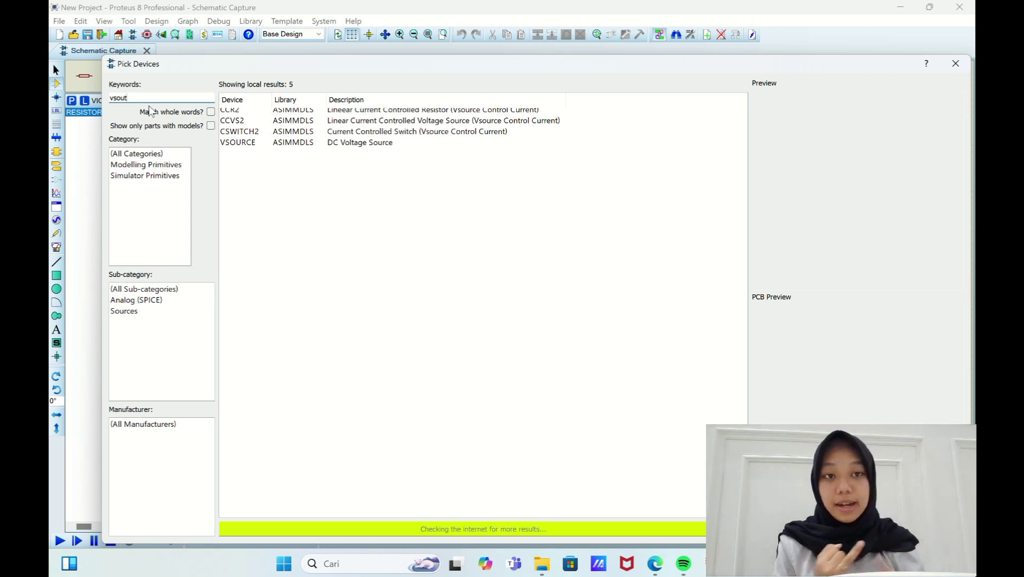
key(BackSpace)
text(rce)
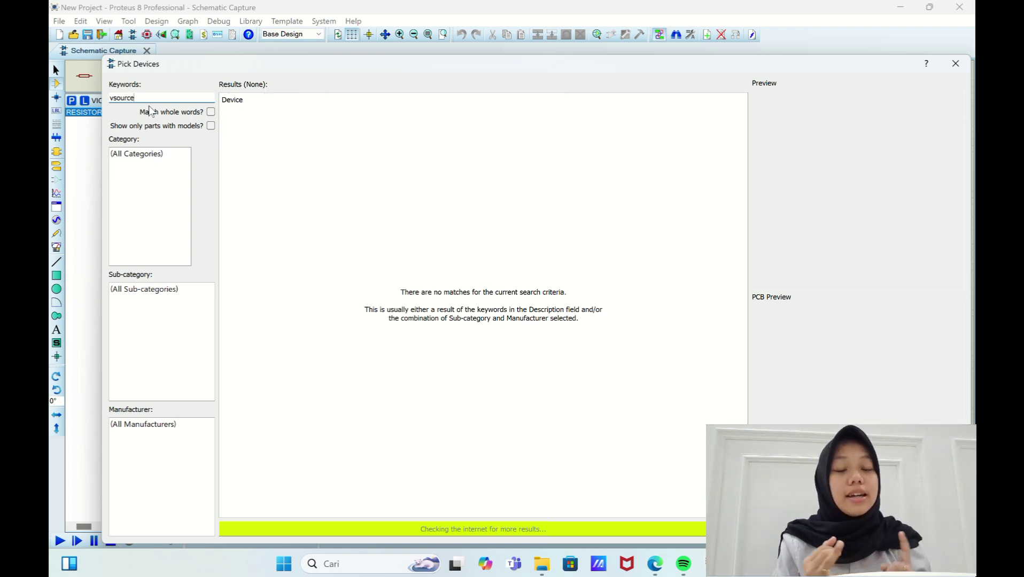
key(Return)
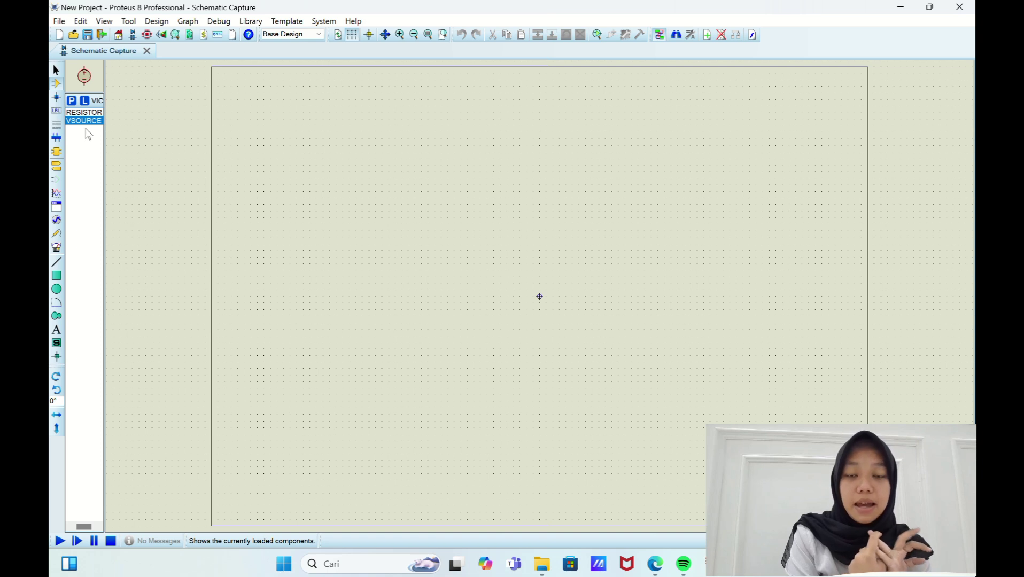
Place a DC ammeter from the virtual instruments near the sheet's upper-left corner
click(57, 248)
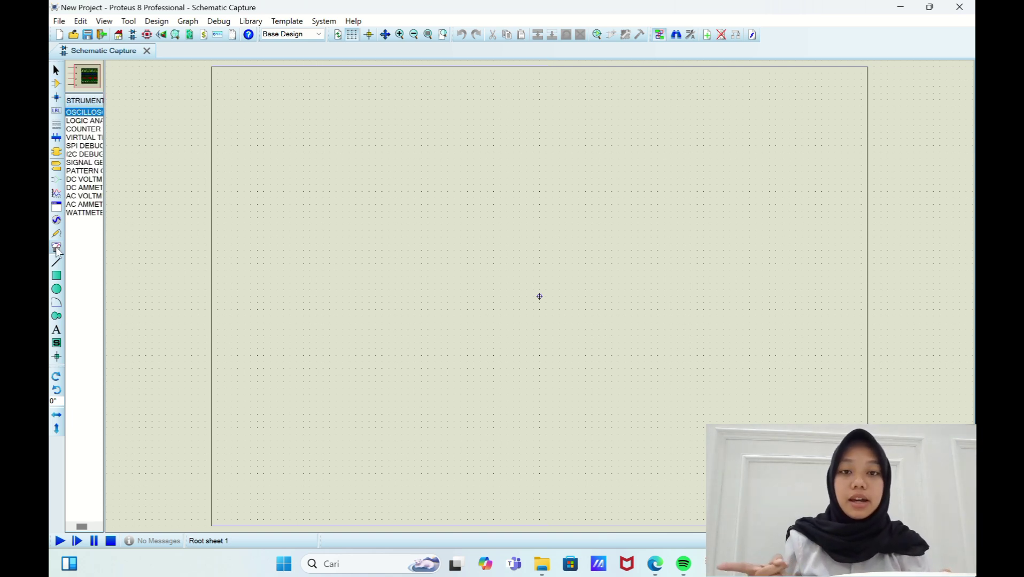
click(87, 180)
click(83, 189)
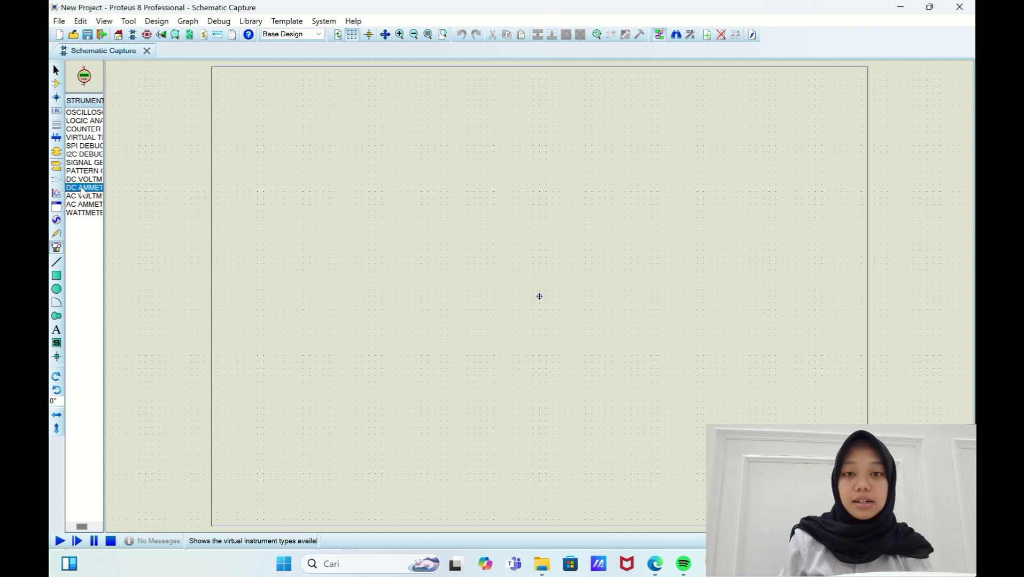
click(245, 146)
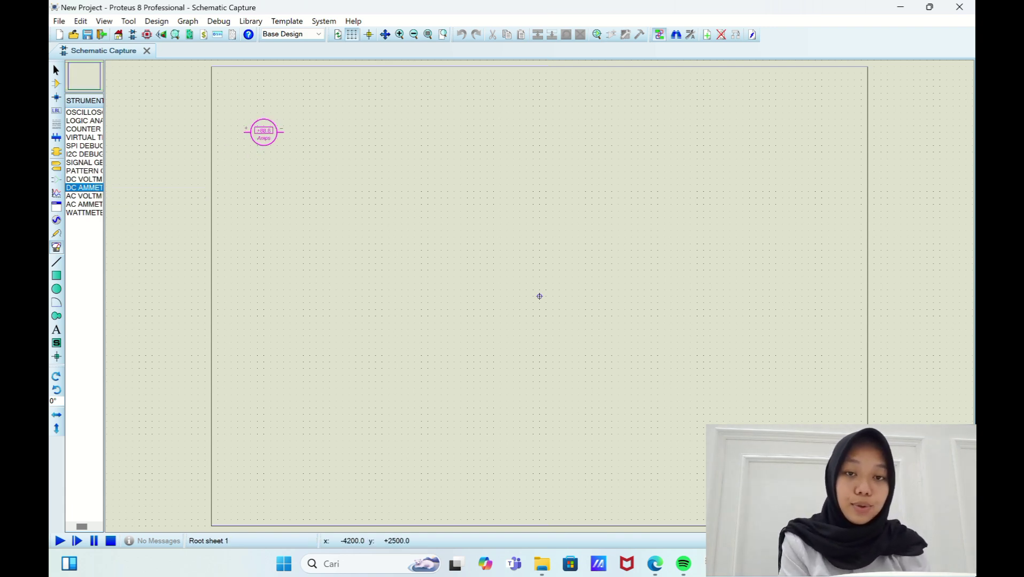
click(297, 145)
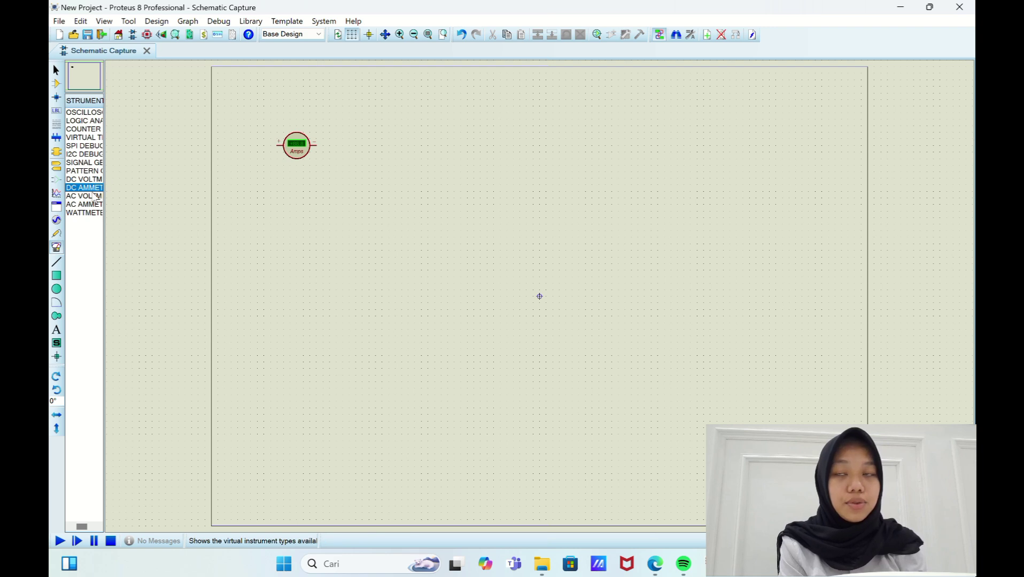
Place a DC voltmeter from the virtual instruments below and to the right of the ammeter
click(94, 188)
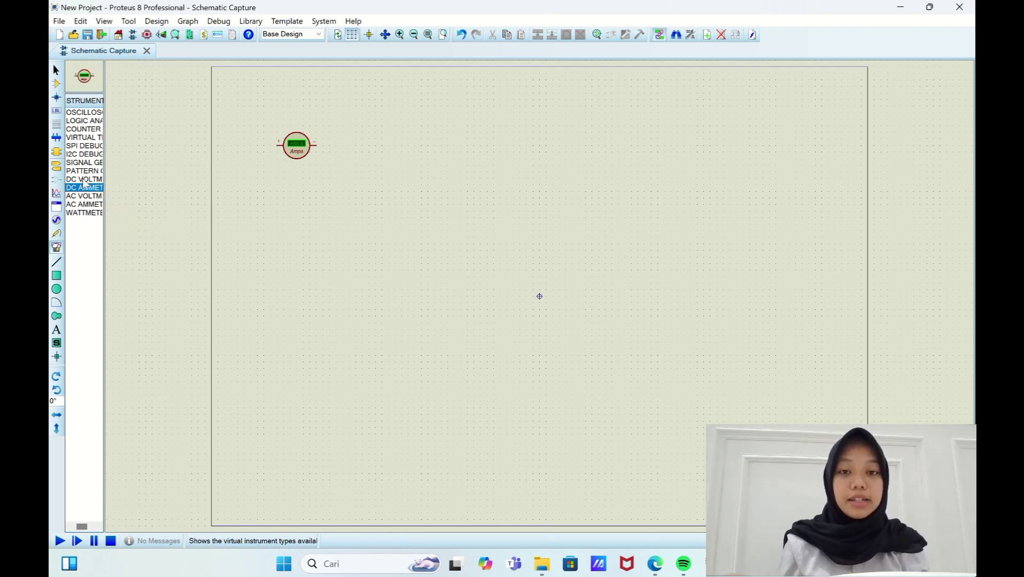
click(83, 181)
click(362, 163)
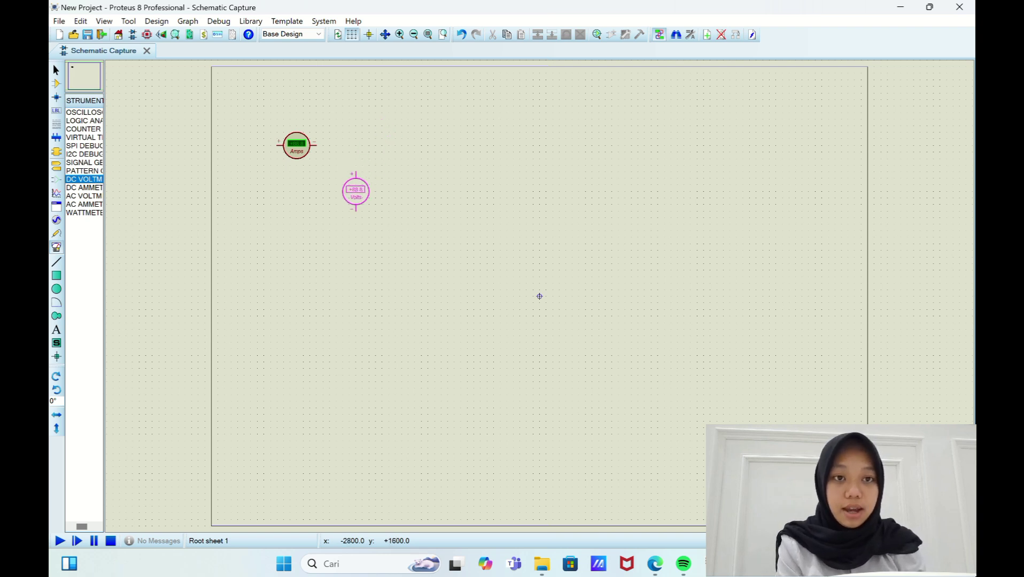
click(363, 204)
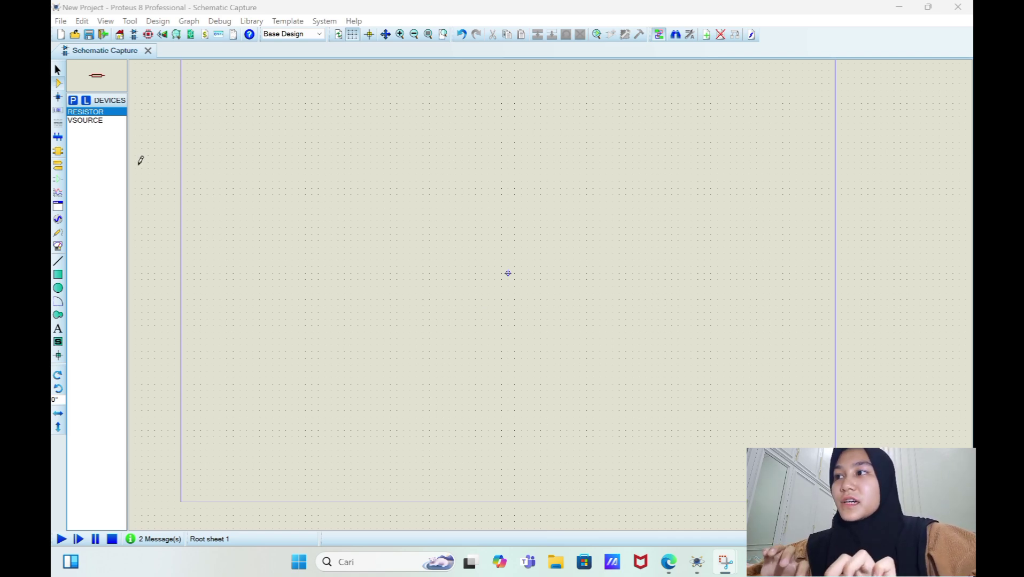
Place a VSOURCE in the sheet's left part, two resistors above and below to its right, and two more in a row farther right
click(111, 125)
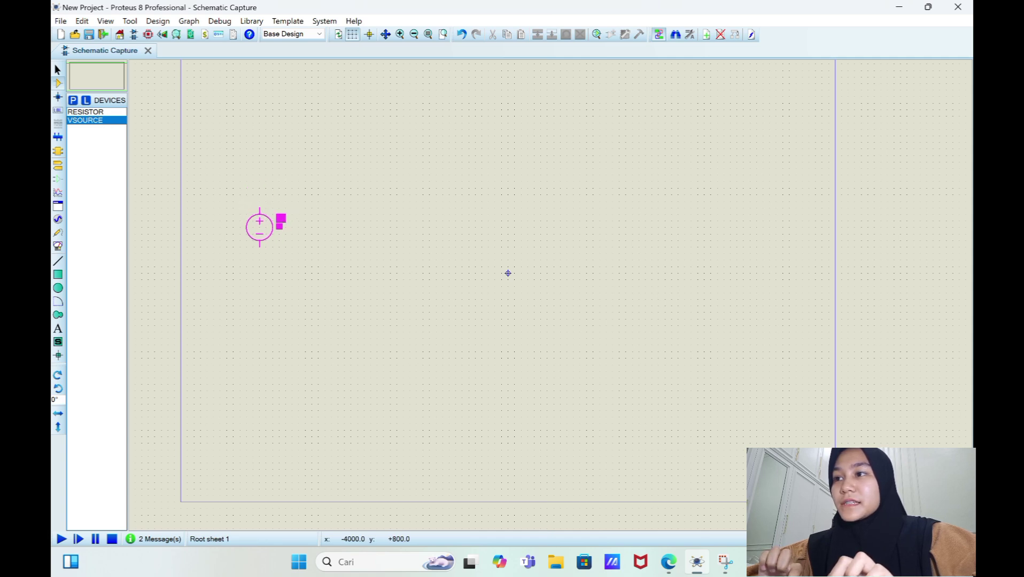
click(259, 234)
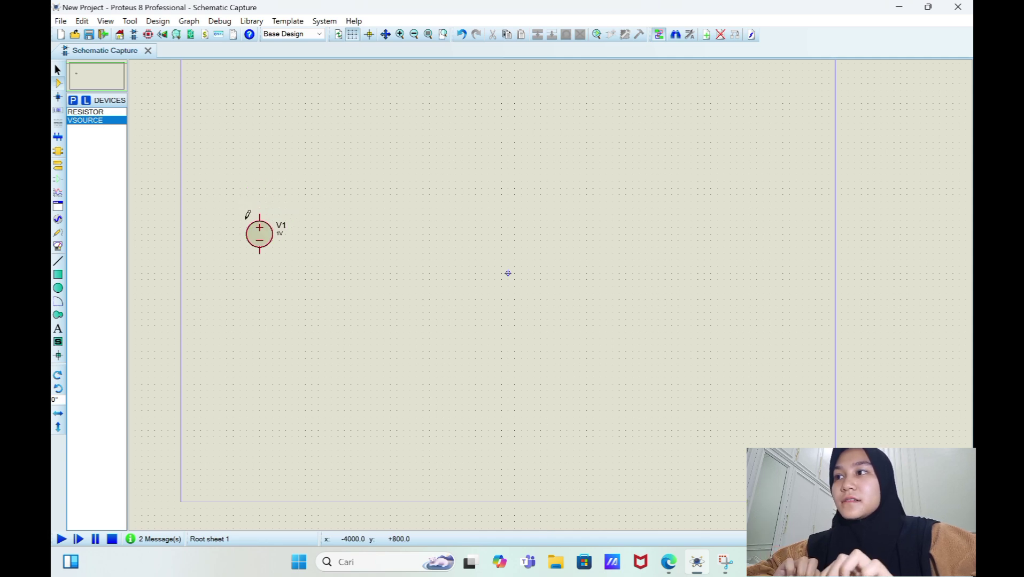
click(98, 112)
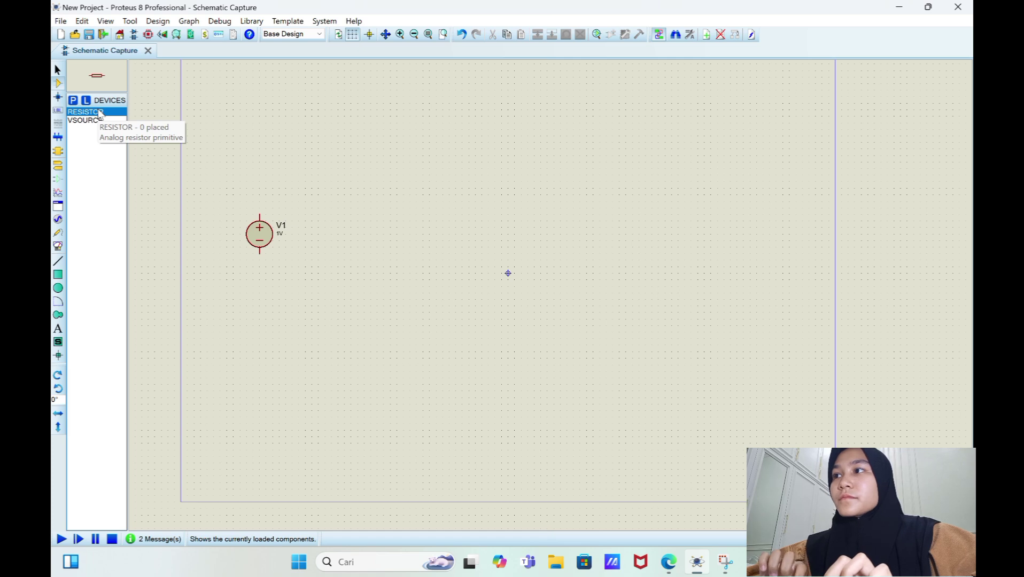
click(331, 148)
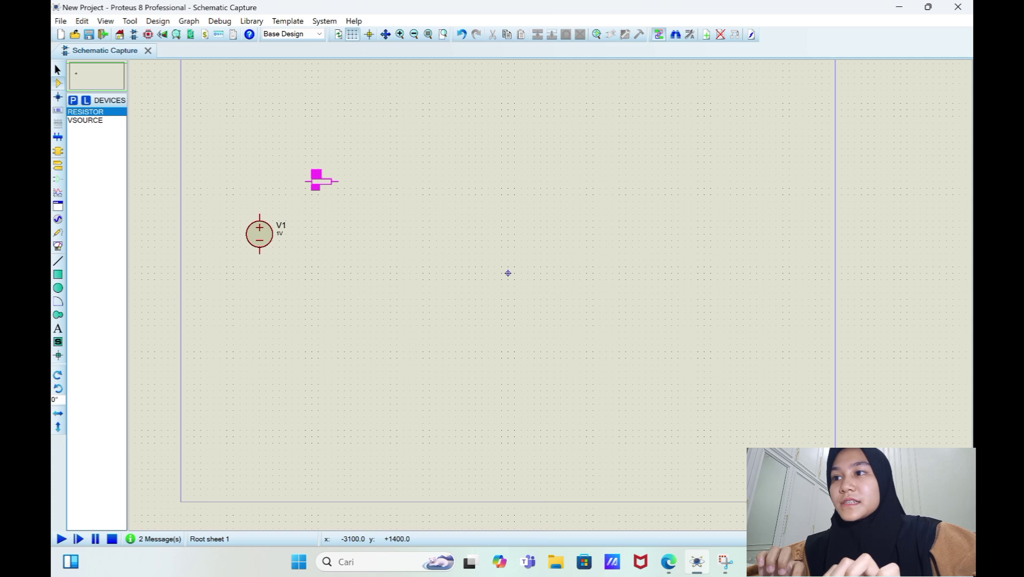
click(321, 181)
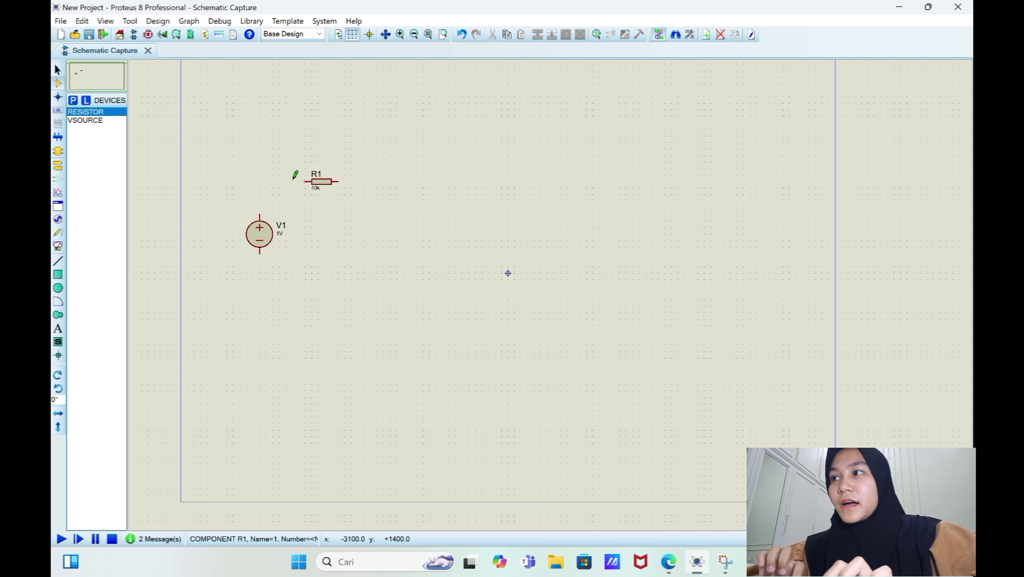
click(320, 269)
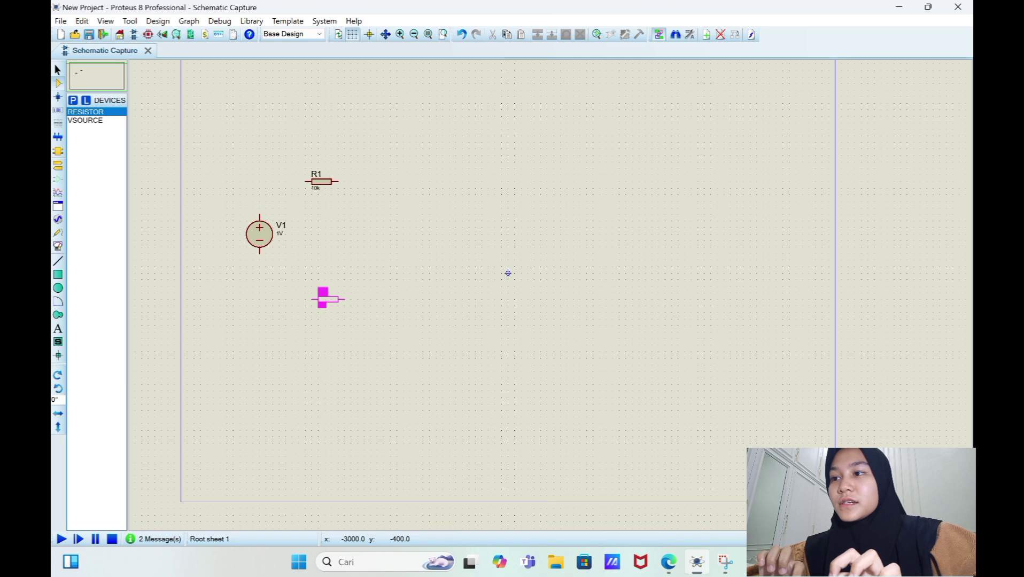
click(322, 306)
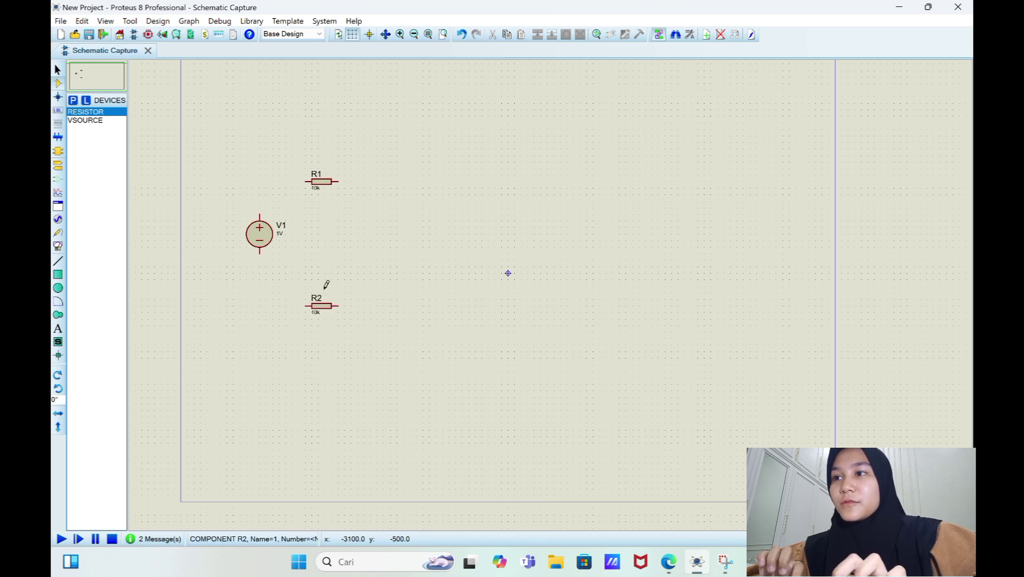
click(420, 203)
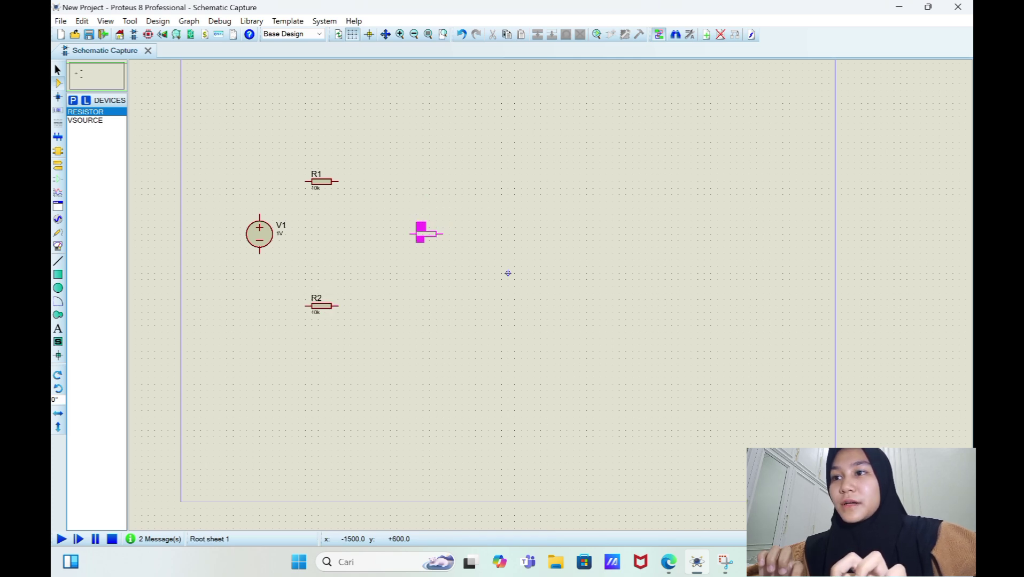
click(422, 233)
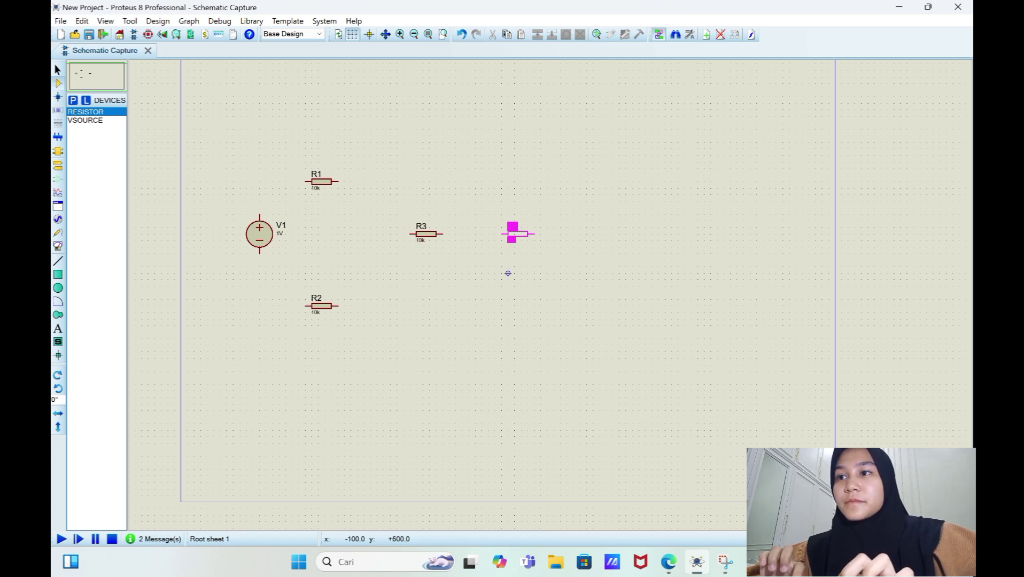
click(513, 233)
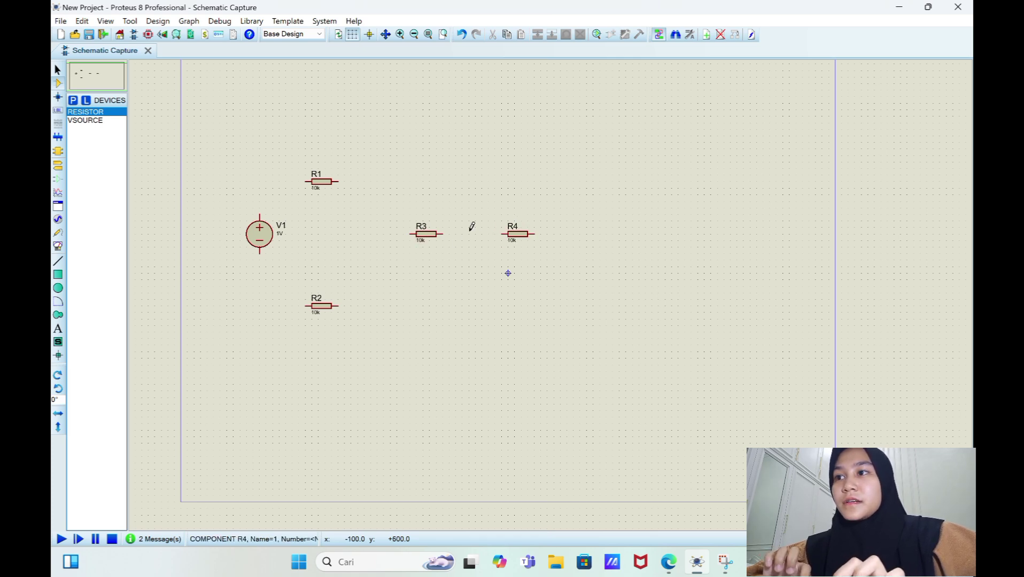
Rotate resistors R1, R2, R3 and R4 clockwise so that all four stand vertically
right_click(336, 182)
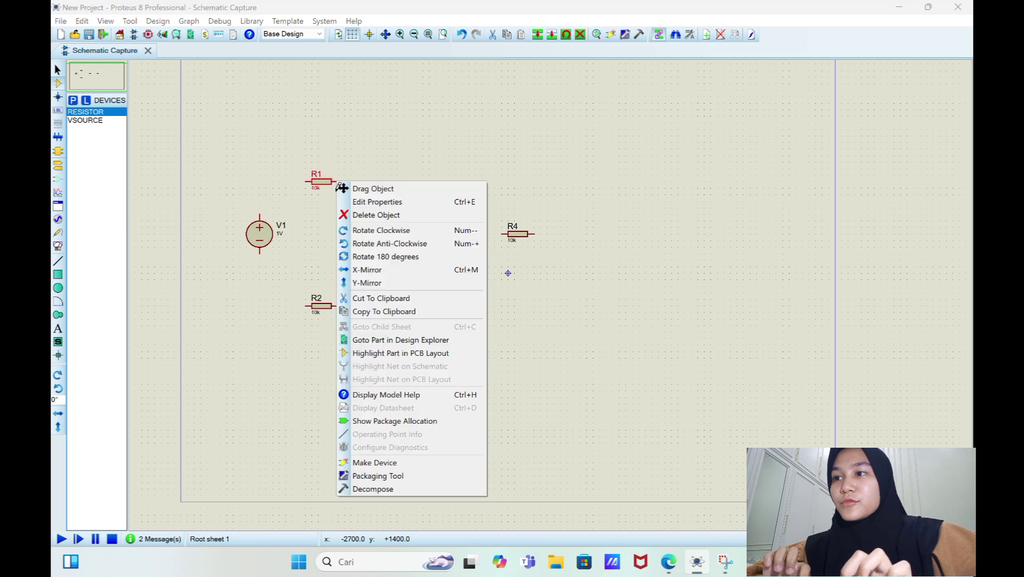
click(357, 229)
click(333, 309)
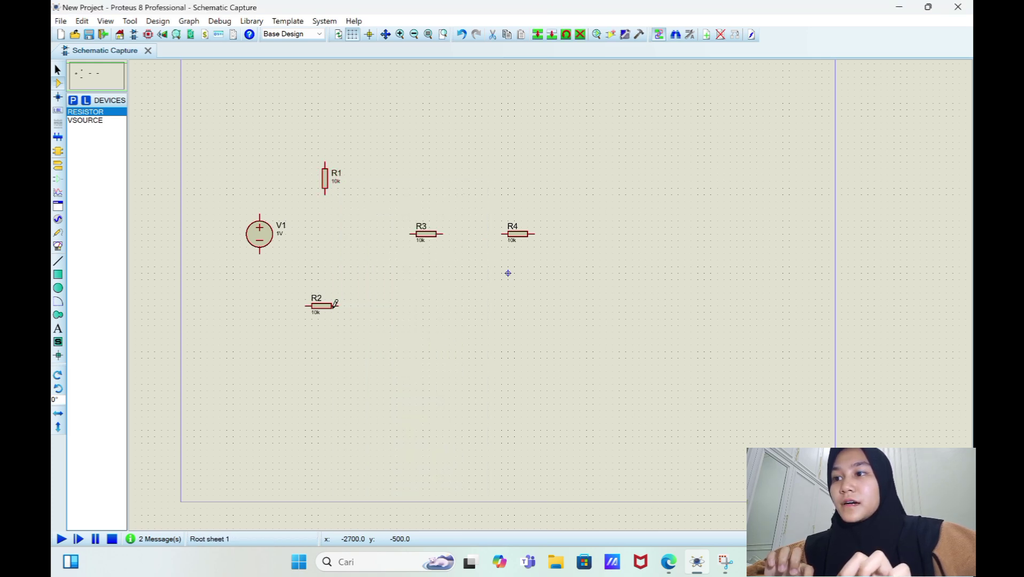
right_click(331, 310)
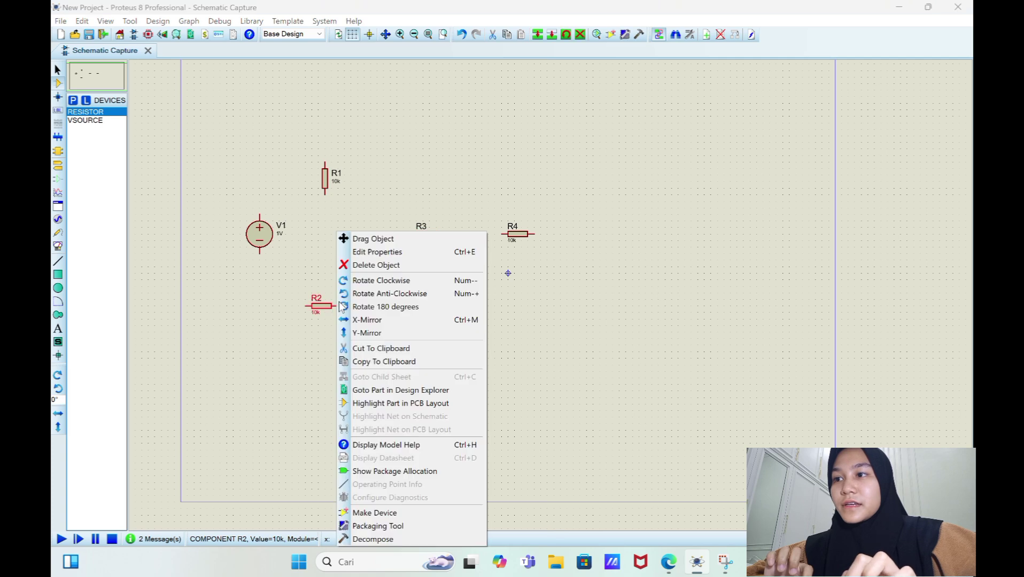
click(381, 280)
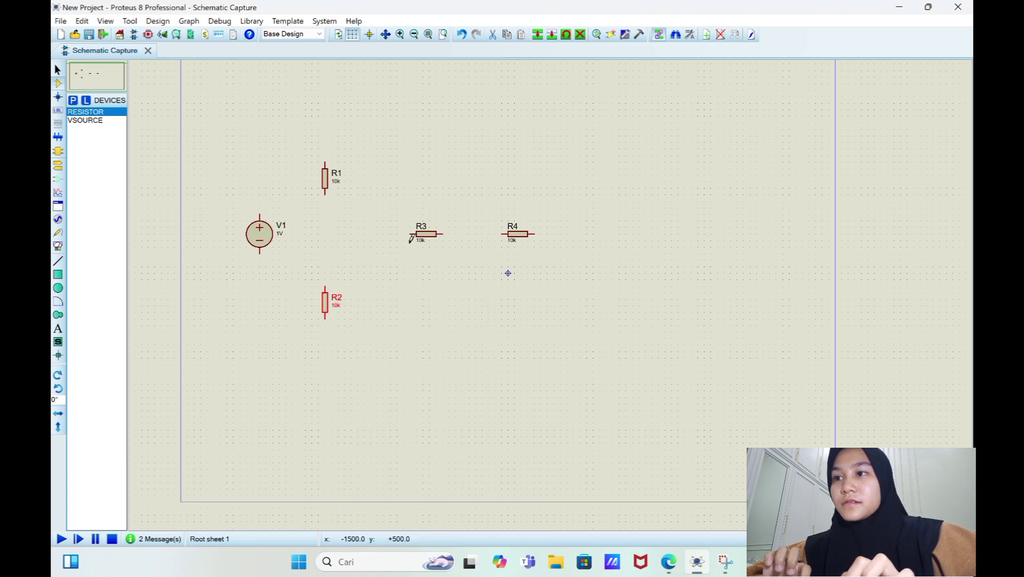
right_click(437, 240)
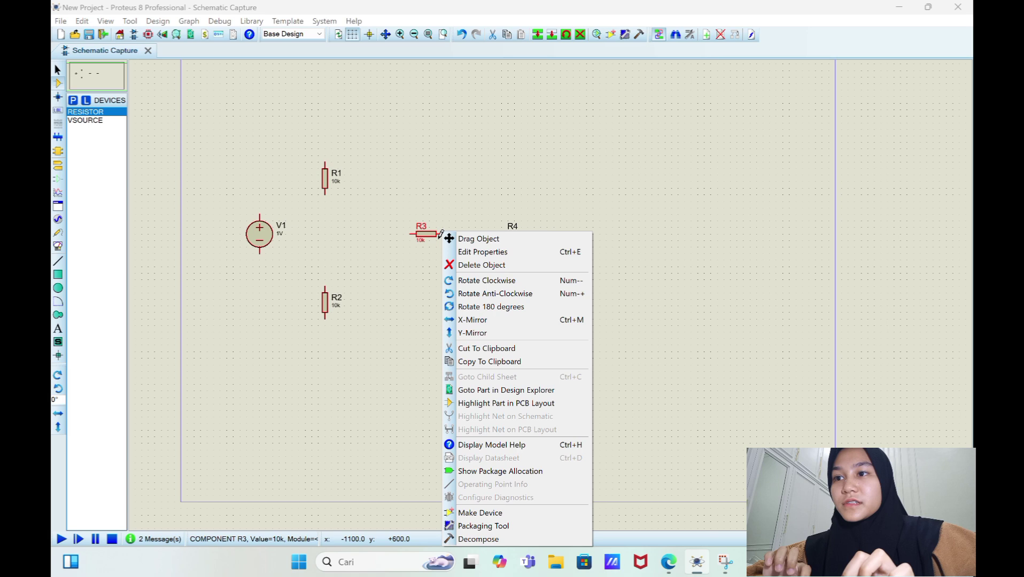
click(463, 283)
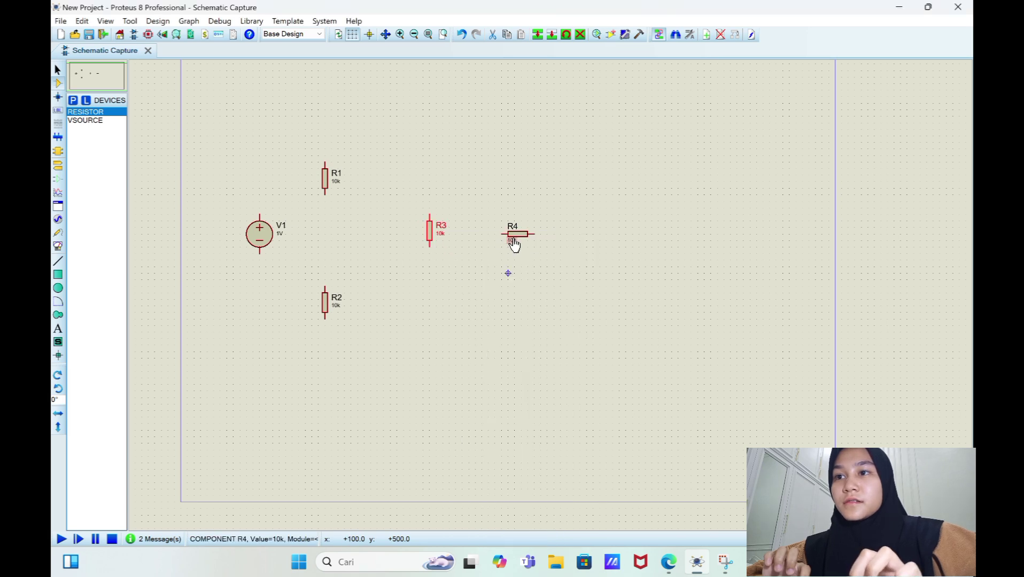
right_click(522, 241)
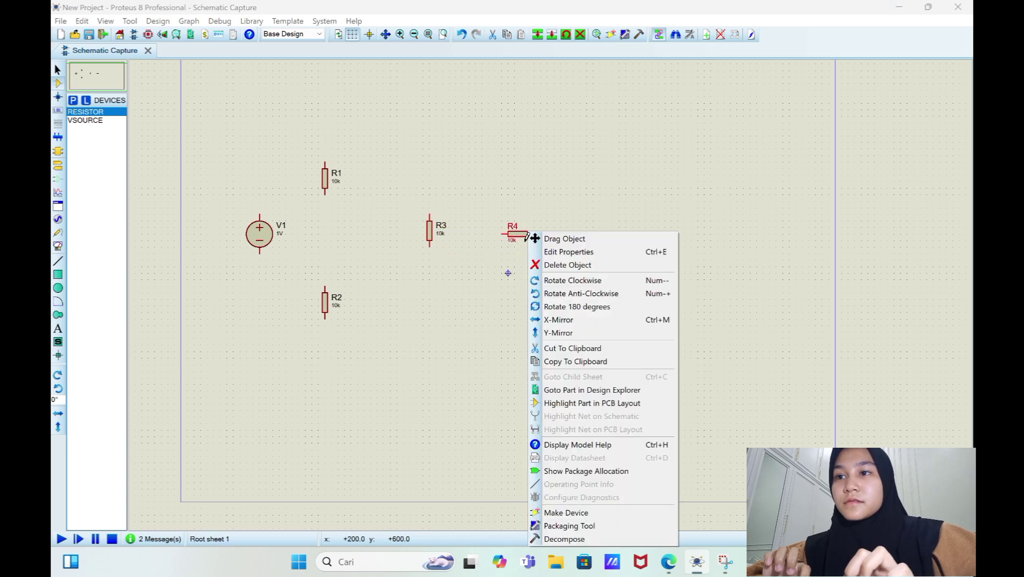
click(558, 288)
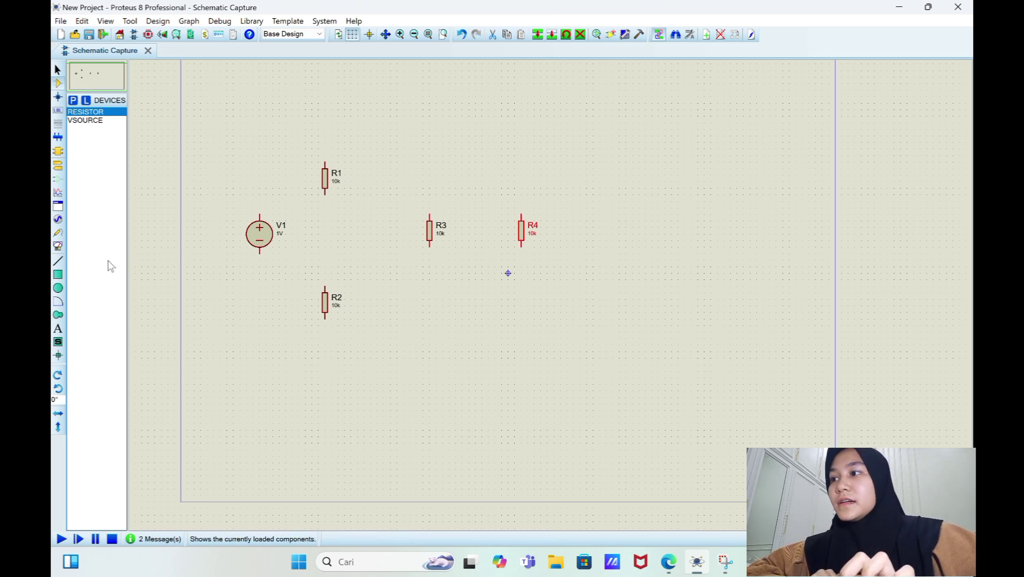
Place four DC ammeters from the virtual instruments: above and left of R1, between R1 and R2, above R3, and above R4
click(59, 247)
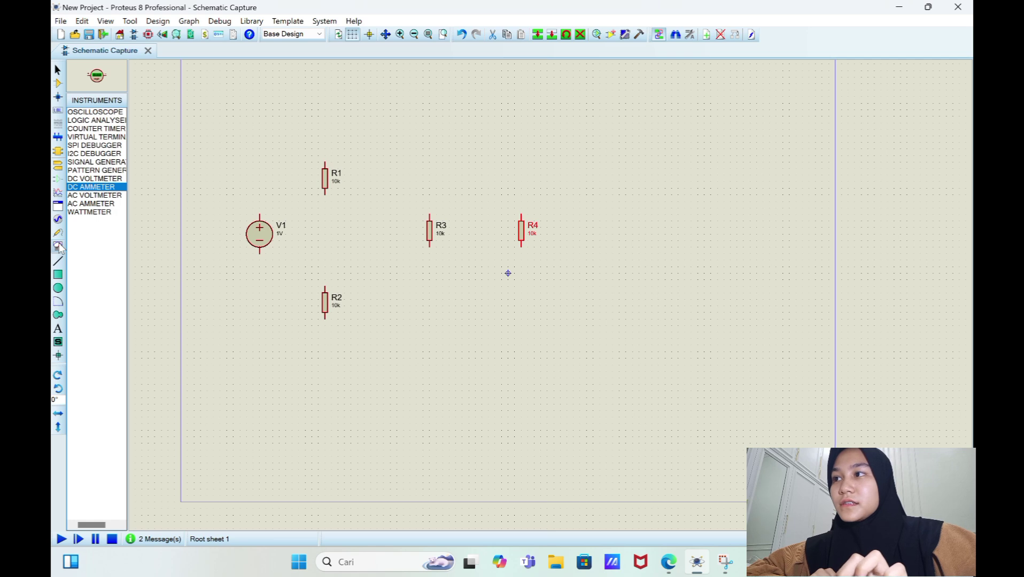
click(100, 172)
click(98, 179)
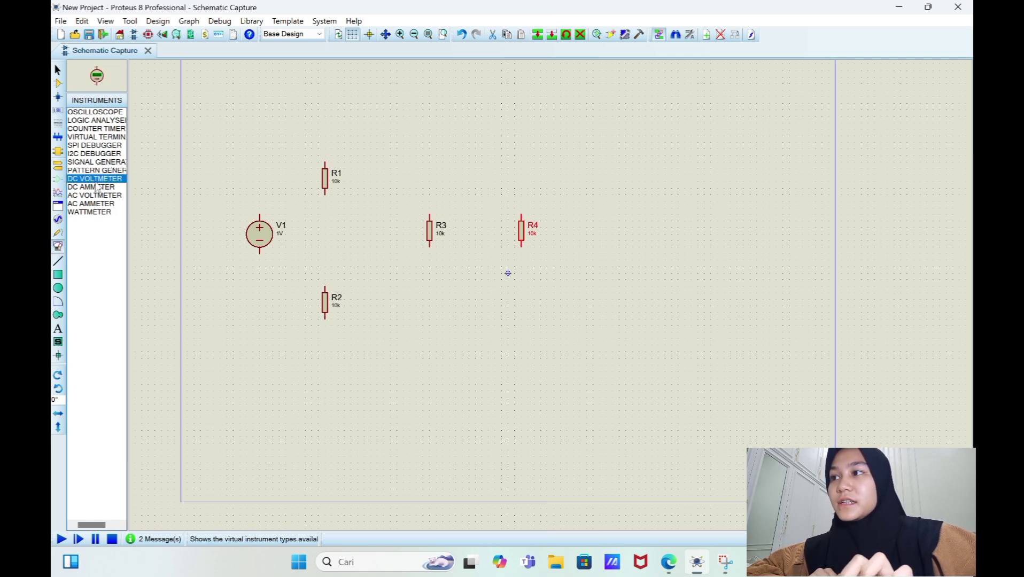
click(94, 187)
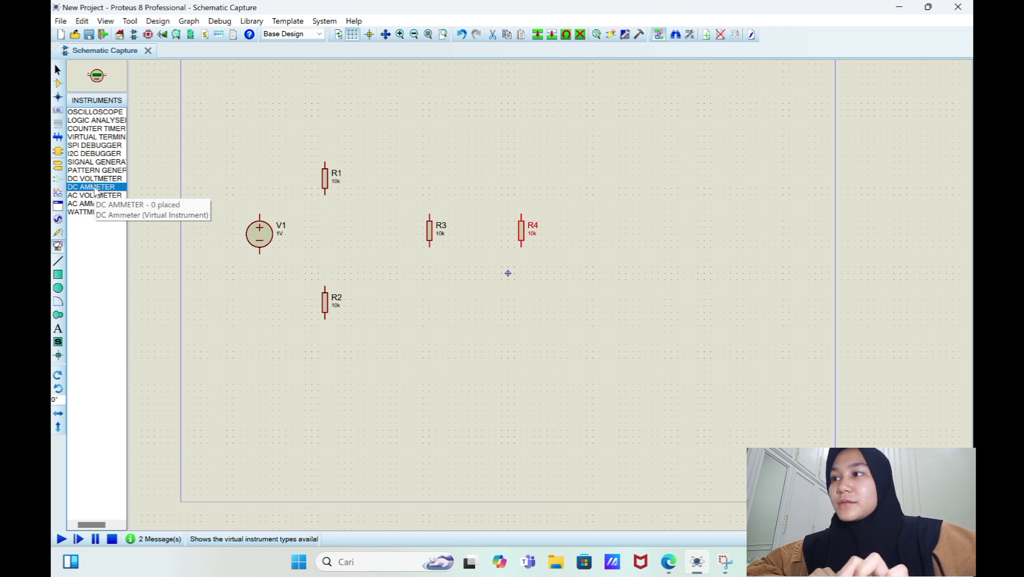
click(269, 143)
click(293, 143)
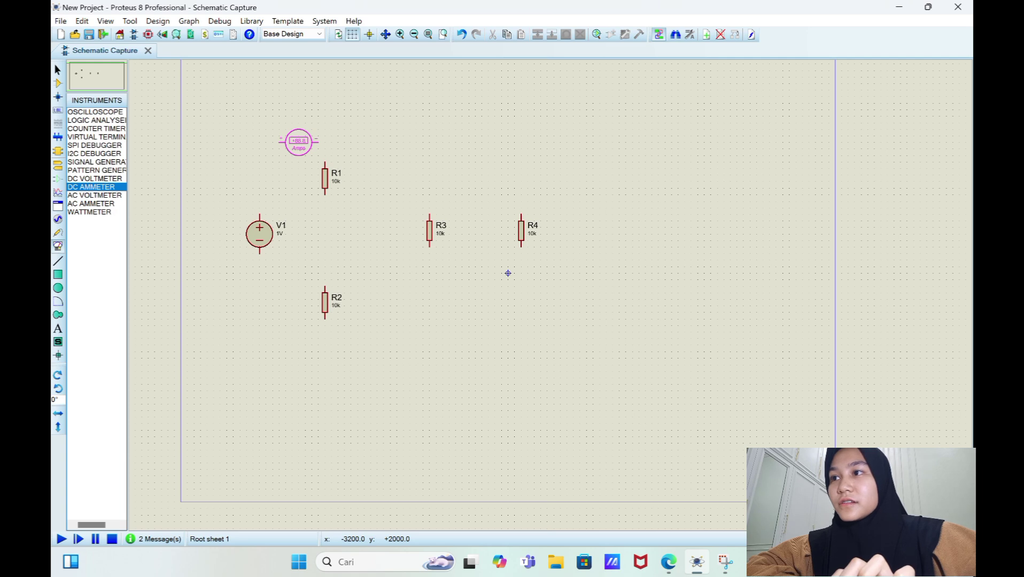
click(298, 141)
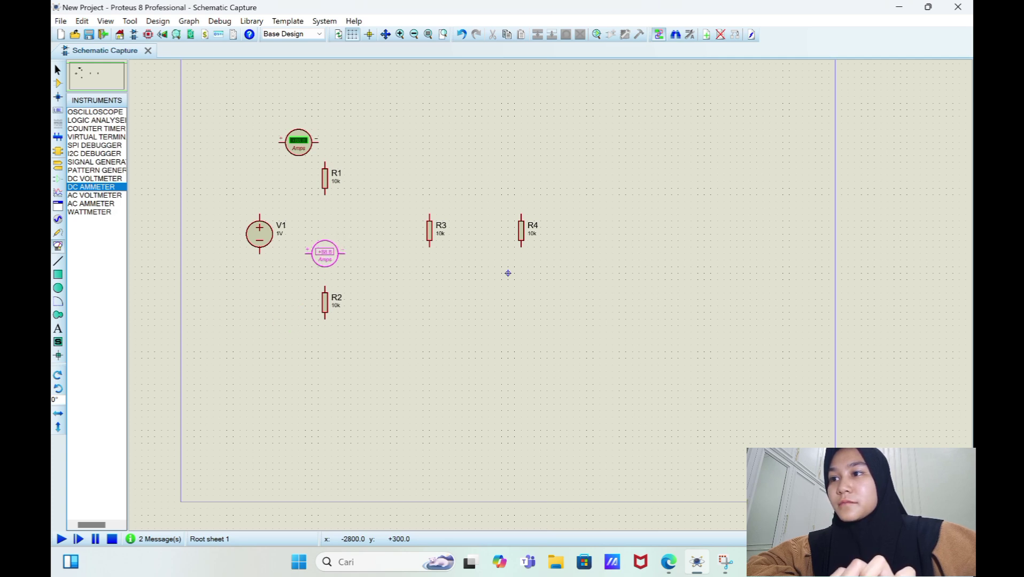
click(325, 253)
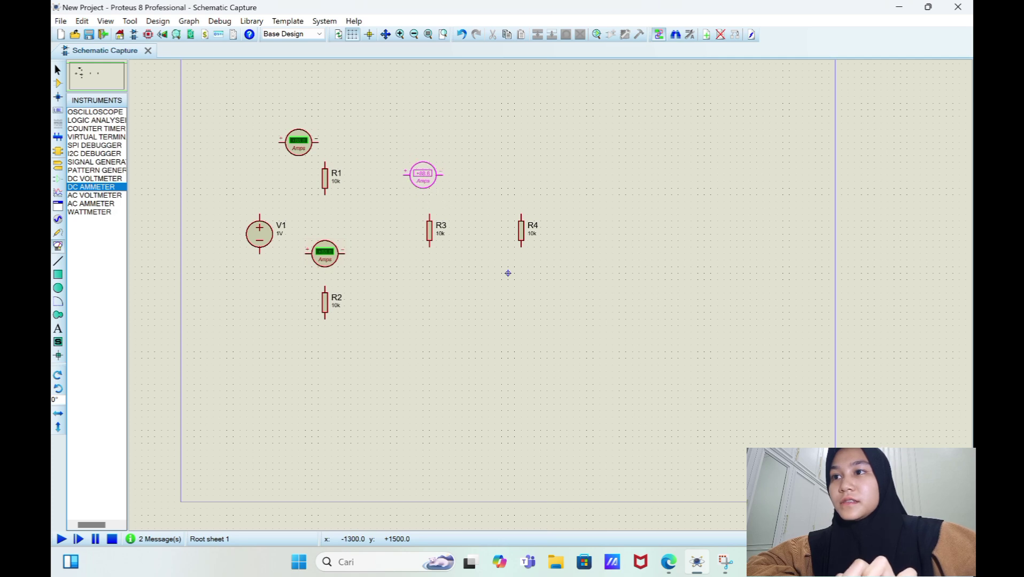
click(423, 174)
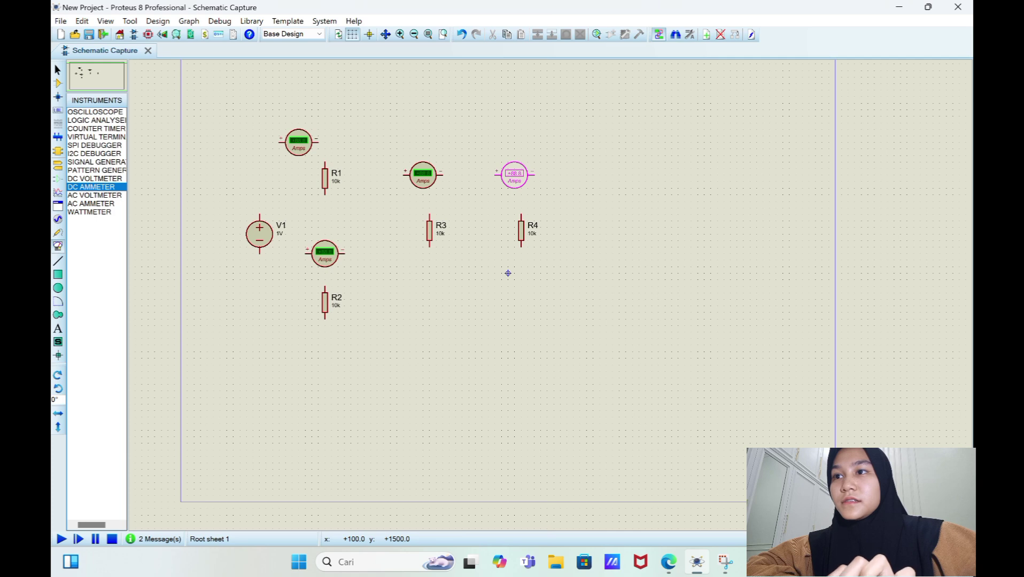
click(514, 180)
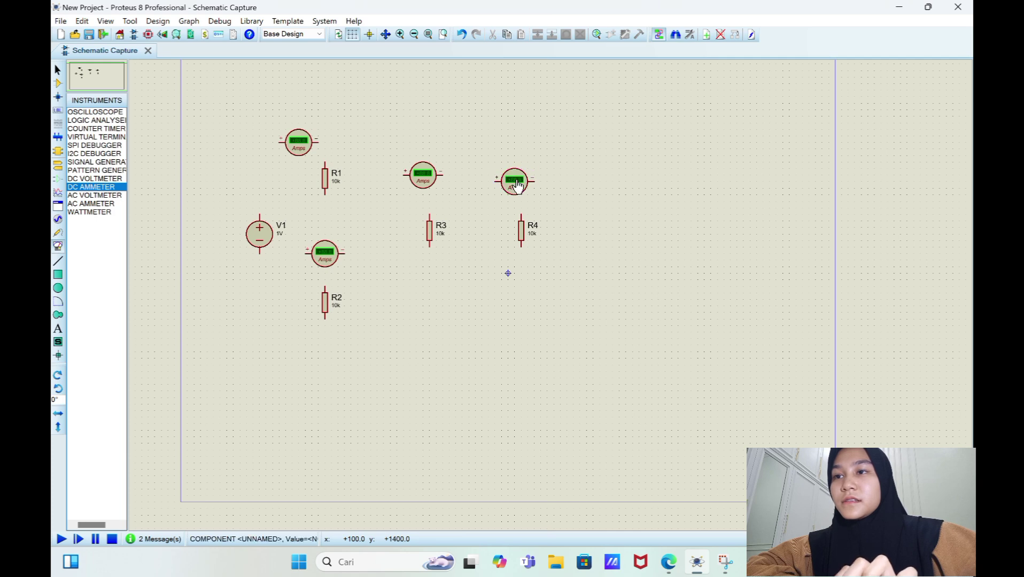
Rotate the ammeters between R1 and R2, above R3, and above R4 clockwise so that they stand vertically
right_click(336, 256)
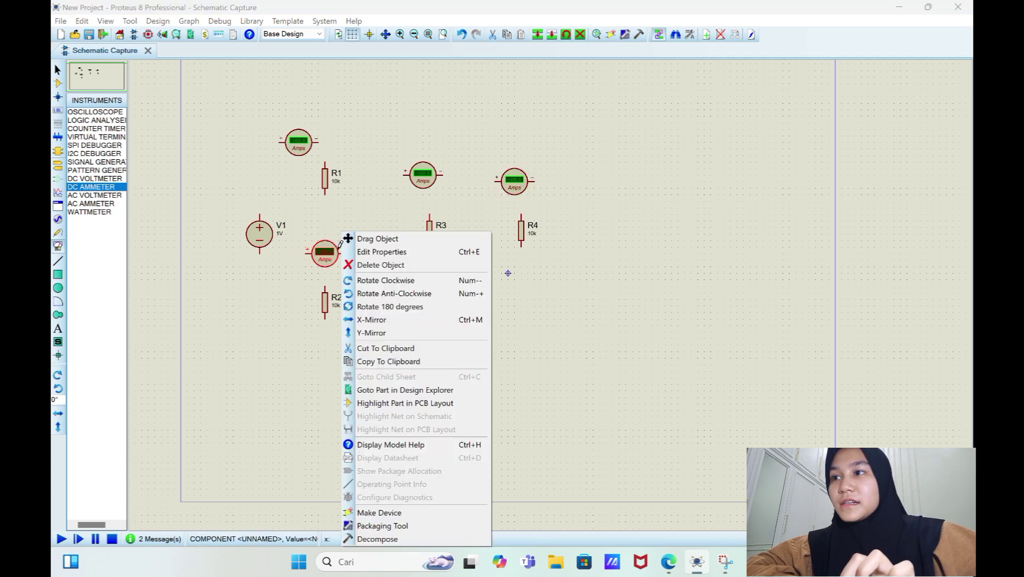
click(379, 281)
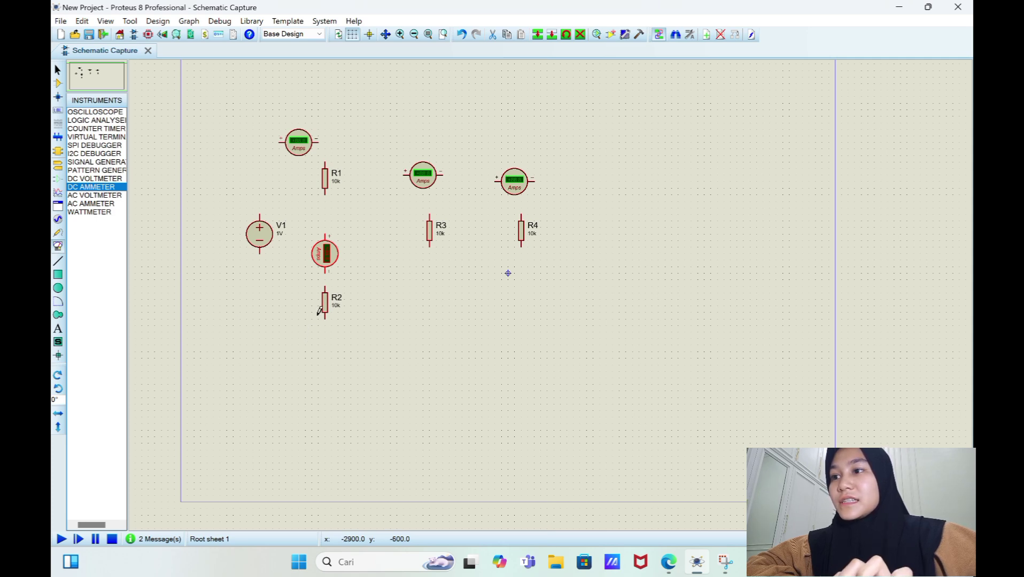
right_click(430, 190)
click(472, 229)
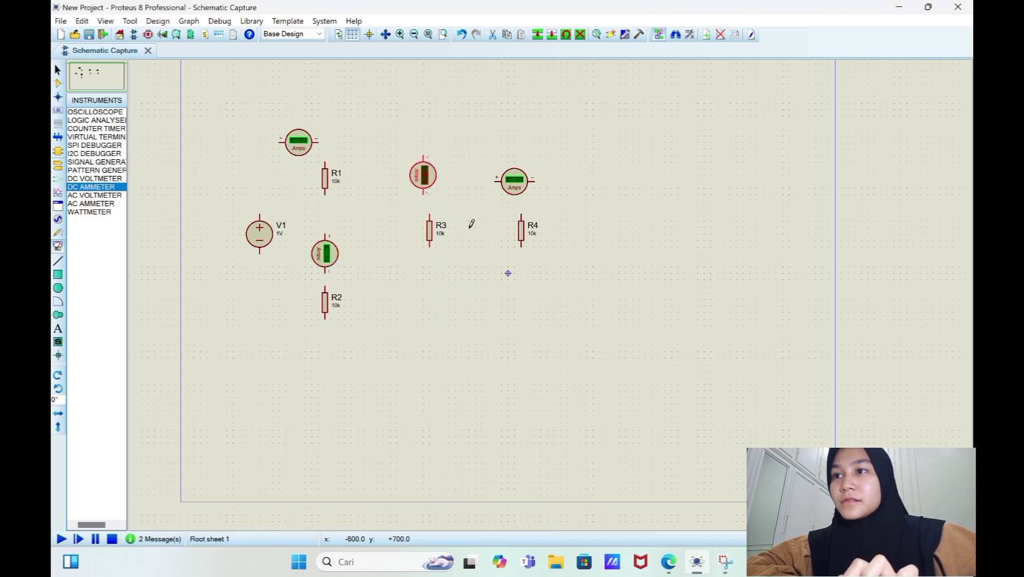
right_click(522, 197)
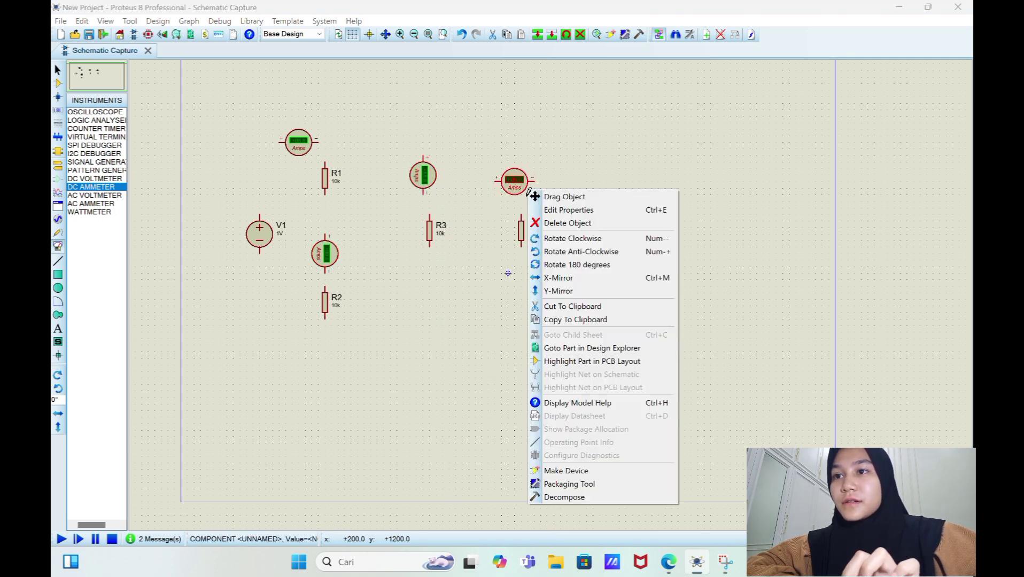
click(554, 238)
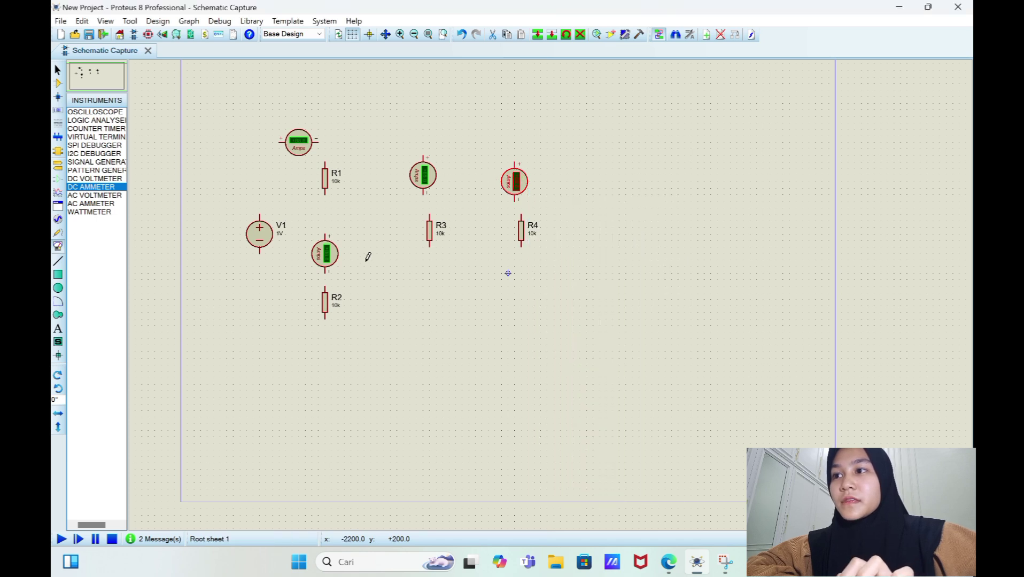
Place four DC voltmeters from the virtual instruments, one to the right of each resistor R1, R2, R3 and R4
click(107, 179)
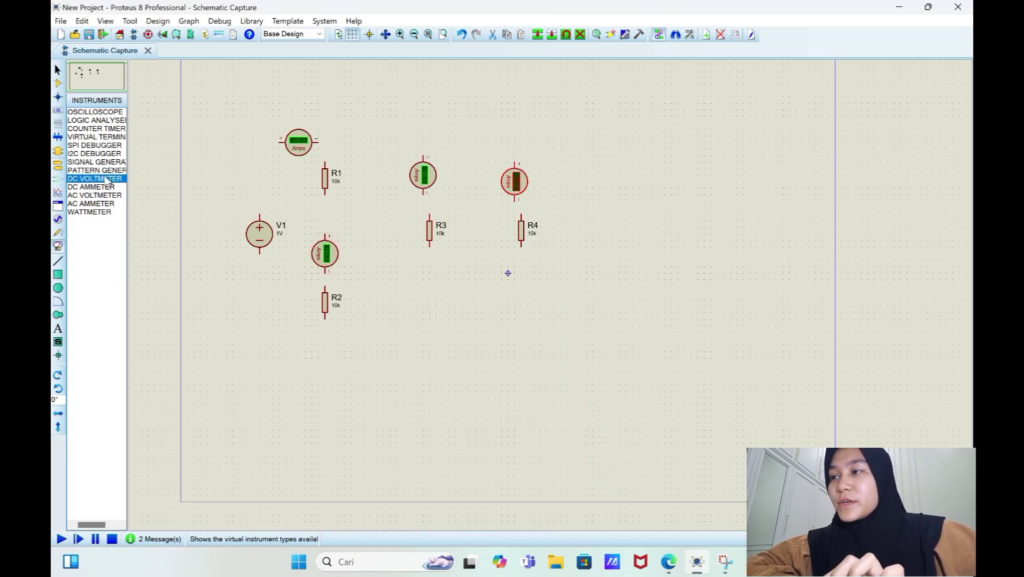
click(370, 181)
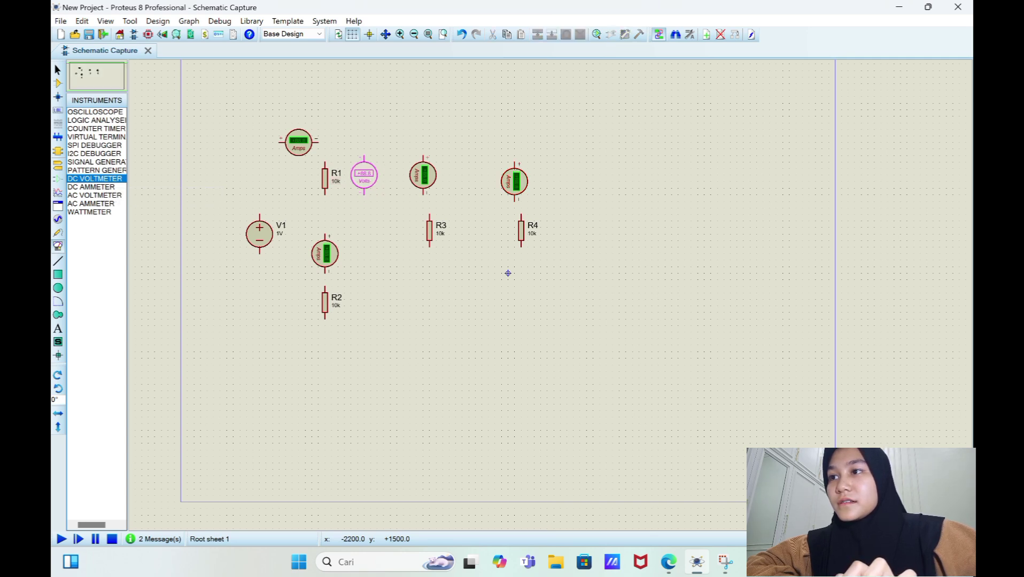
click(367, 178)
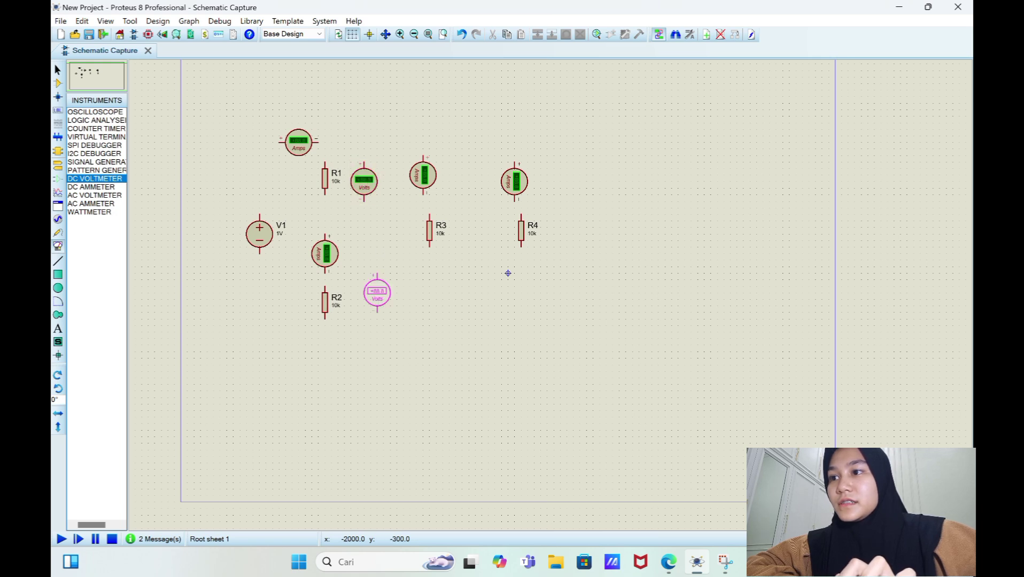
click(368, 298)
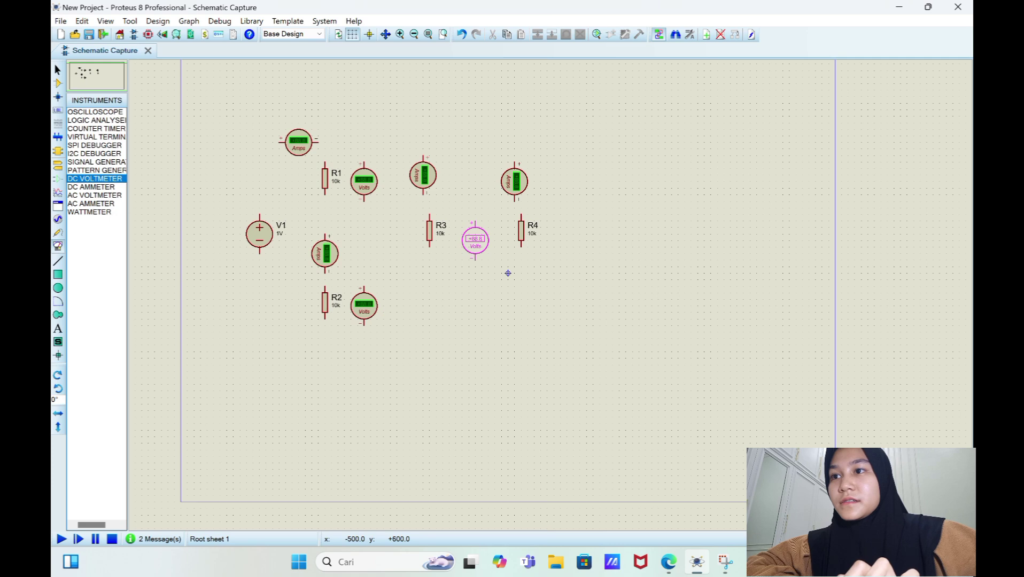
click(475, 230)
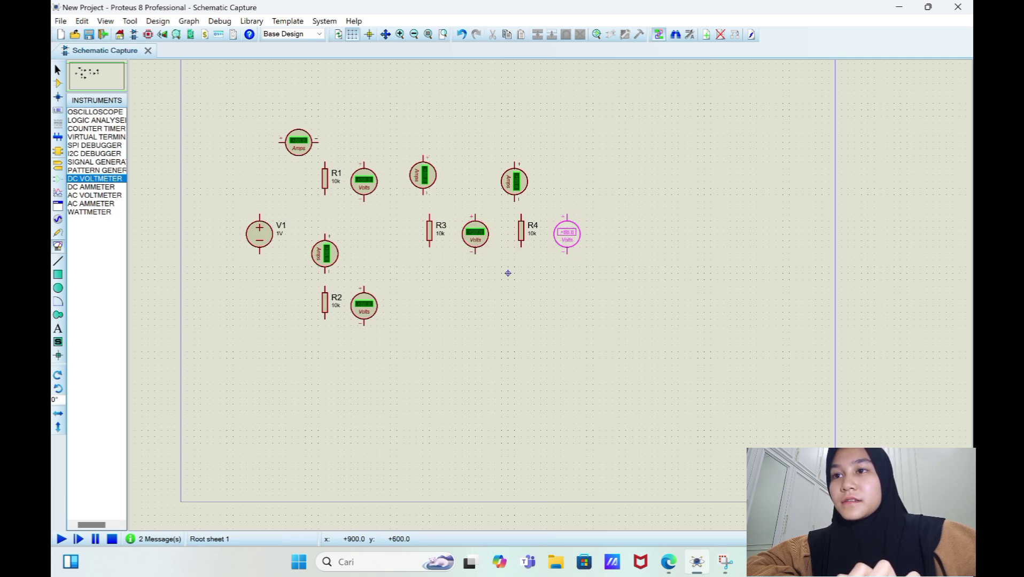
click(560, 234)
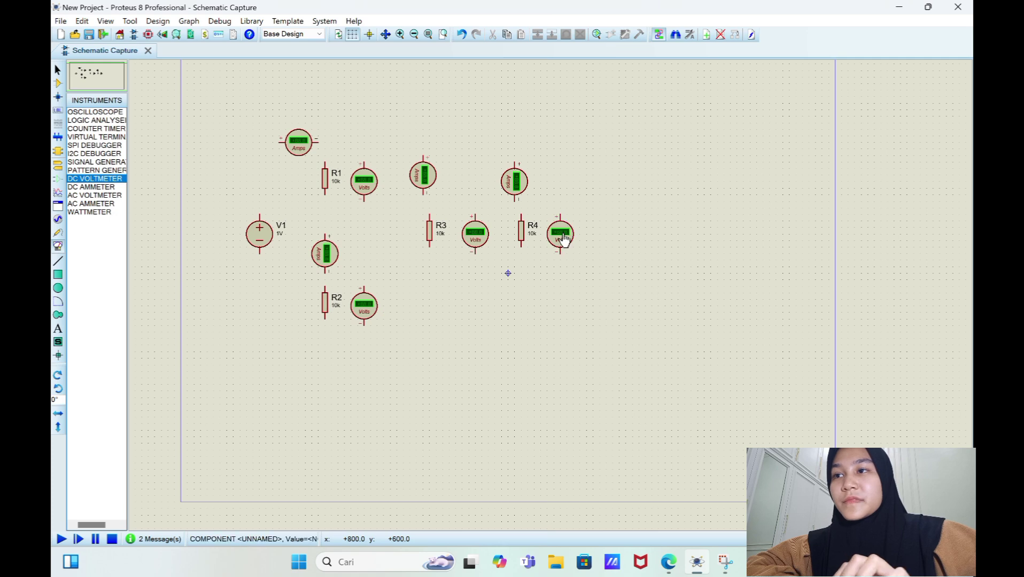
Wire V1's negative terminal around to R2's lower end, and connect R2 through the middle ammeter to R1's lower end
click(259, 250)
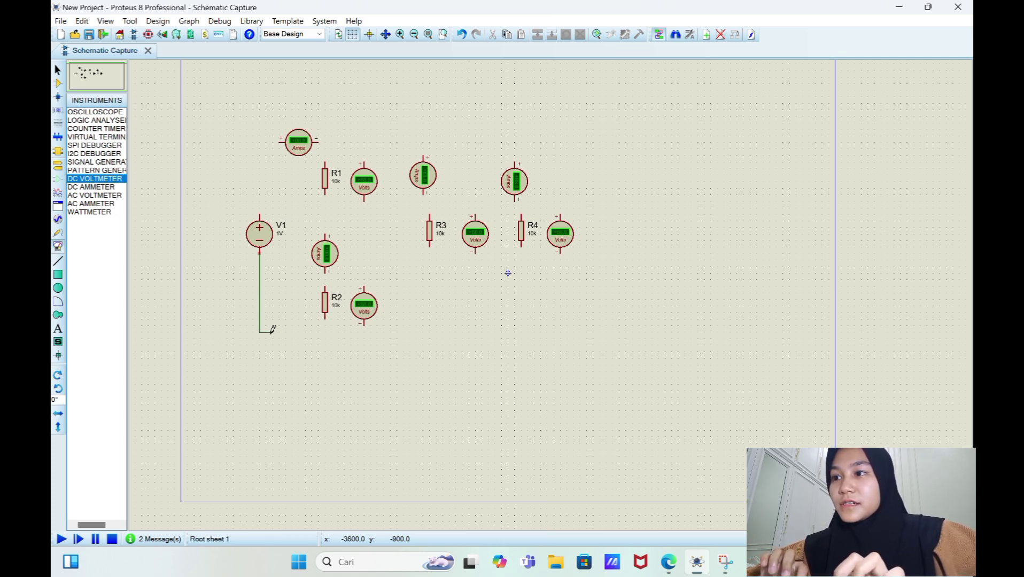
click(326, 345)
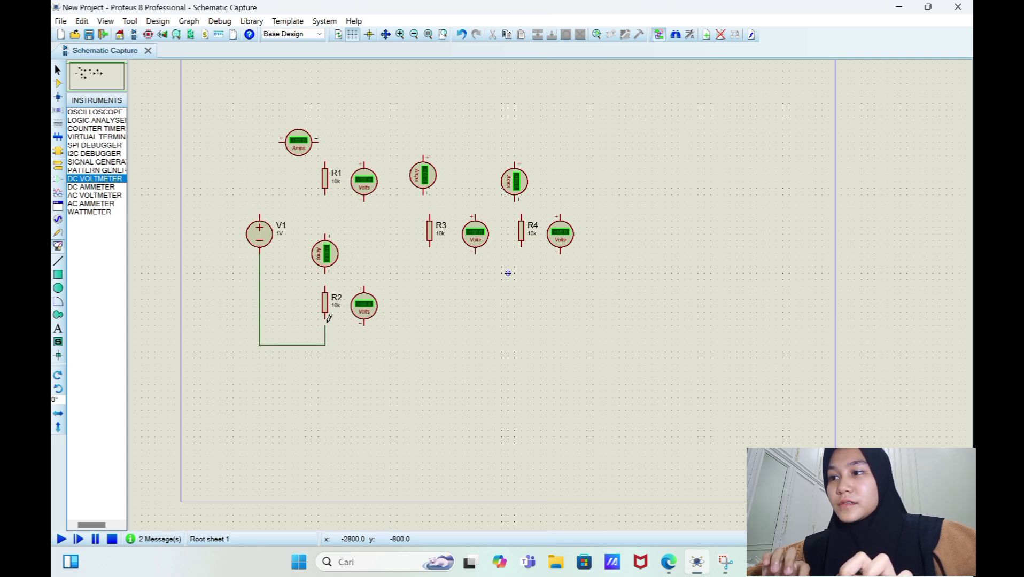
click(326, 319)
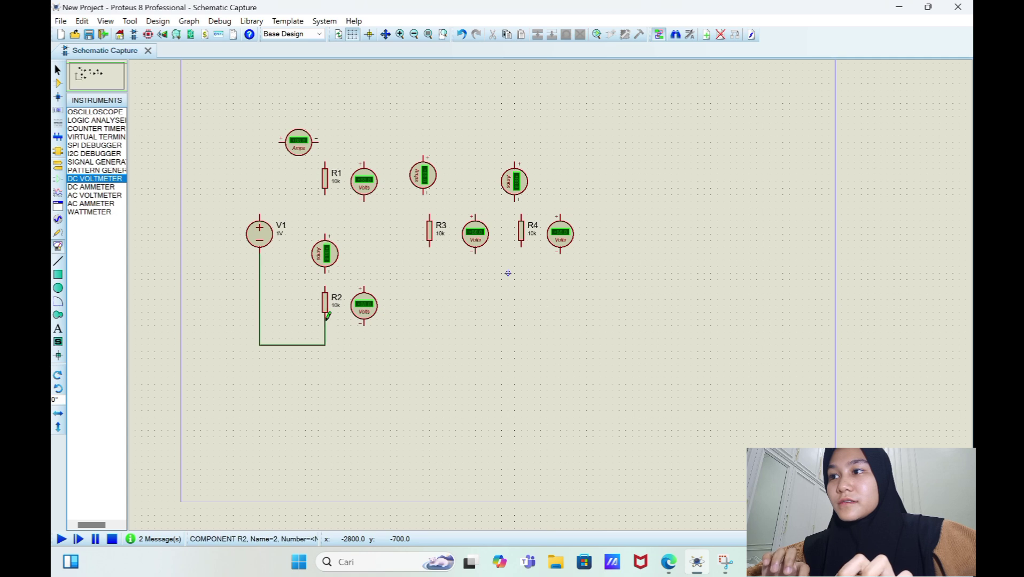
click(325, 273)
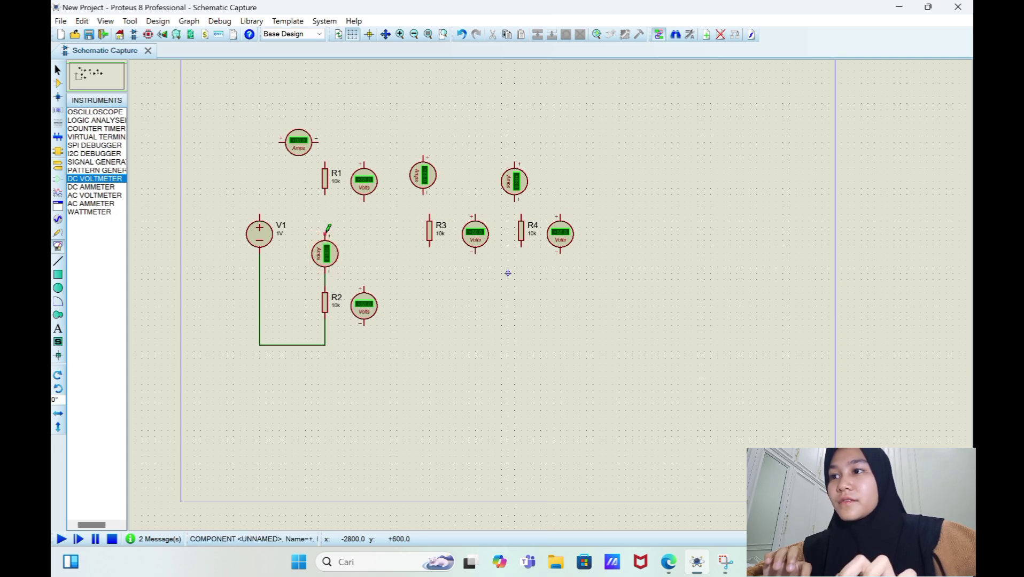
click(326, 233)
click(325, 190)
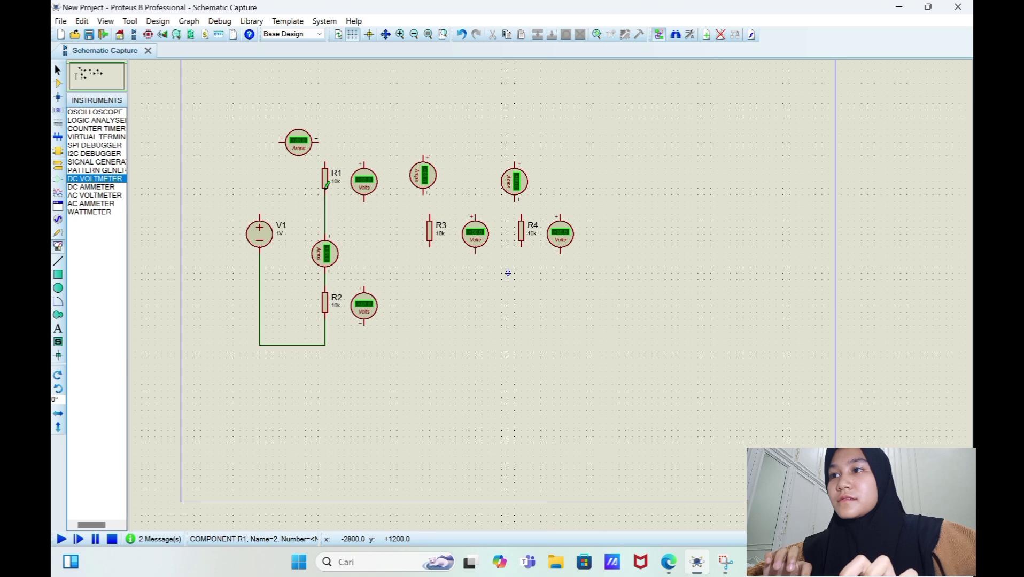
Wire R1's upper end to the top ammeter's negative terminal and the ammeter's positive terminal to V1's positive terminal
click(320, 141)
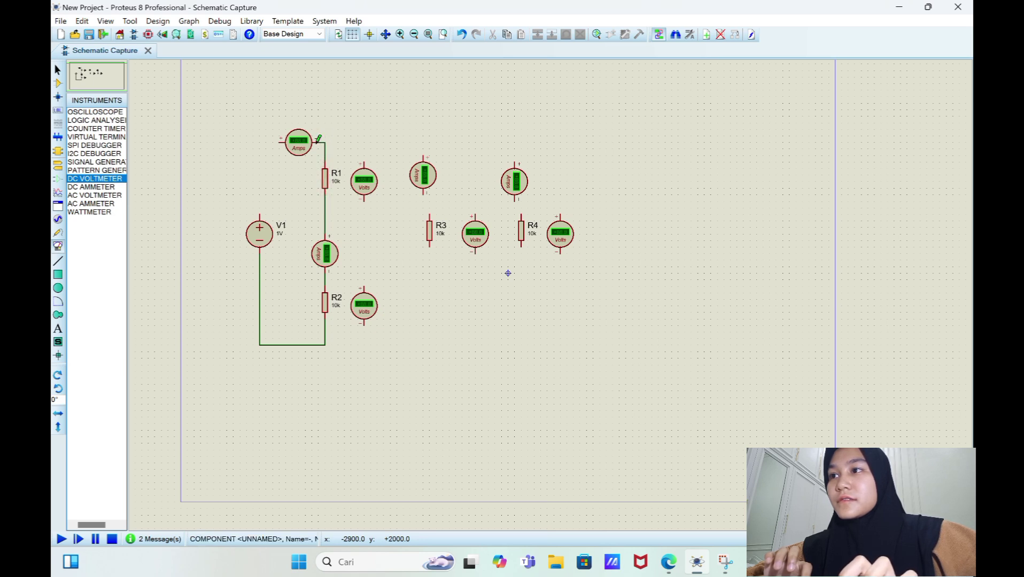
click(278, 141)
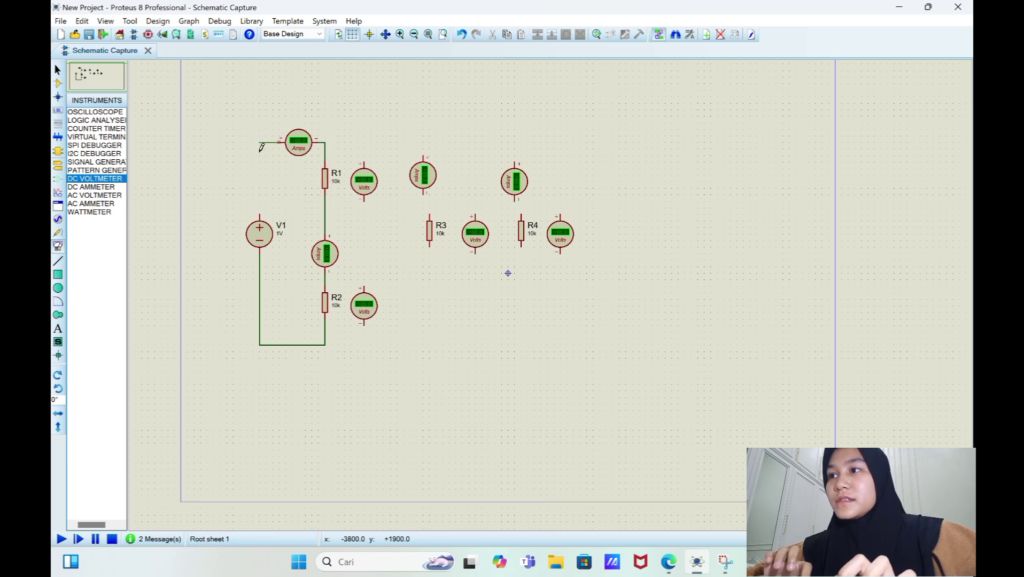
click(260, 214)
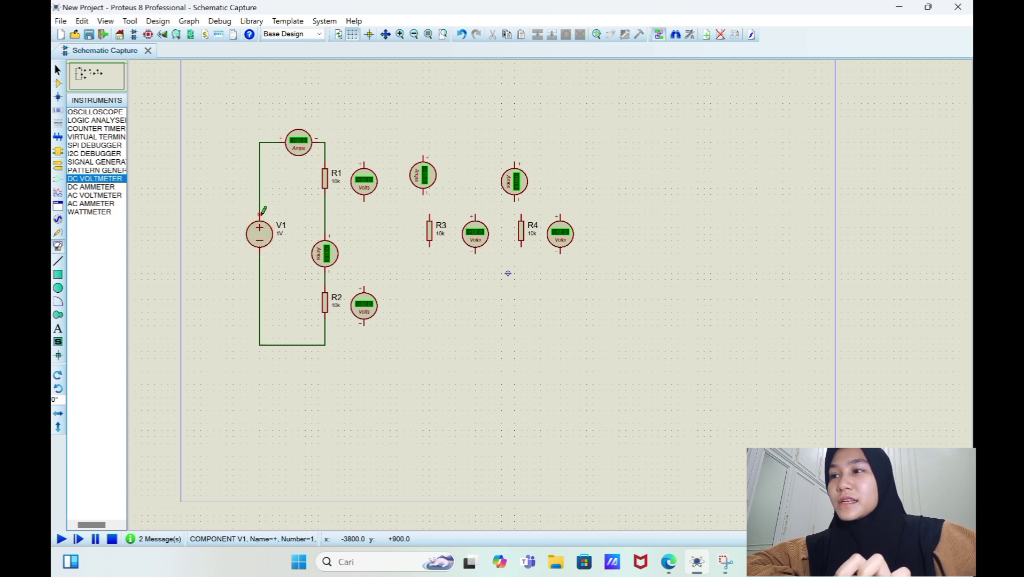
Wire the R3 branch from the node above R1 through its ammeter and R3 to the return wire below R2
click(326, 142)
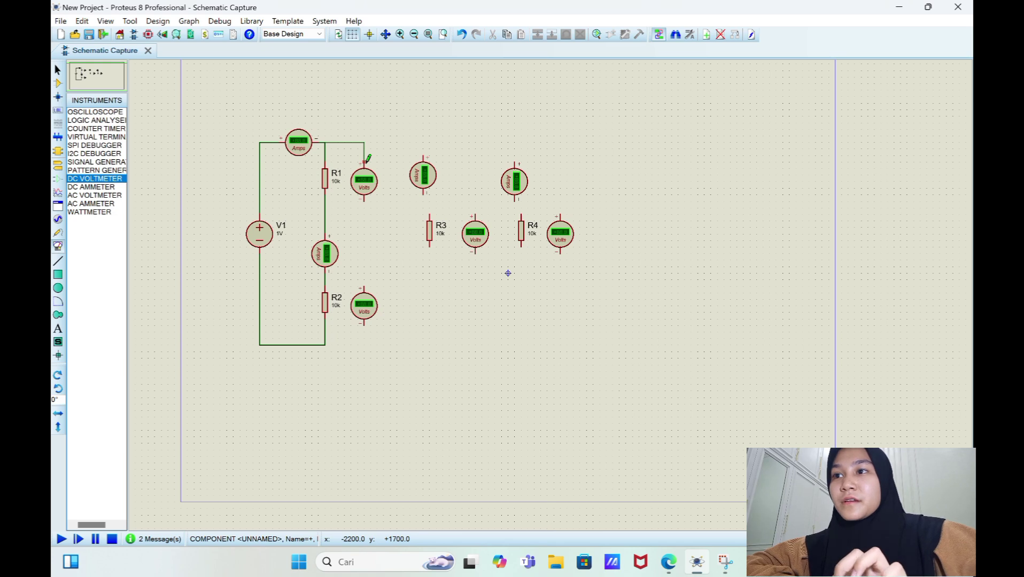
click(424, 155)
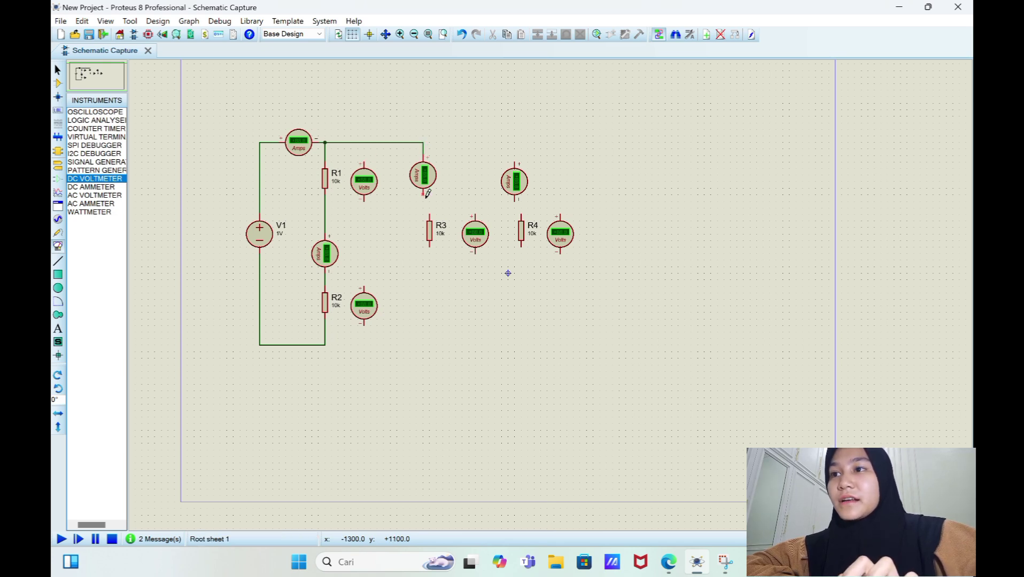
click(424, 194)
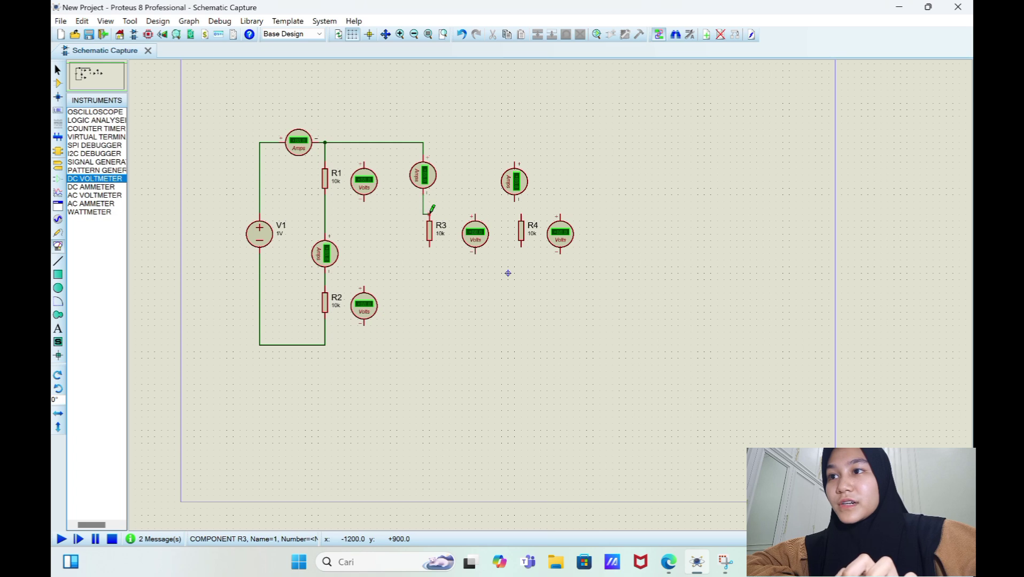
click(430, 246)
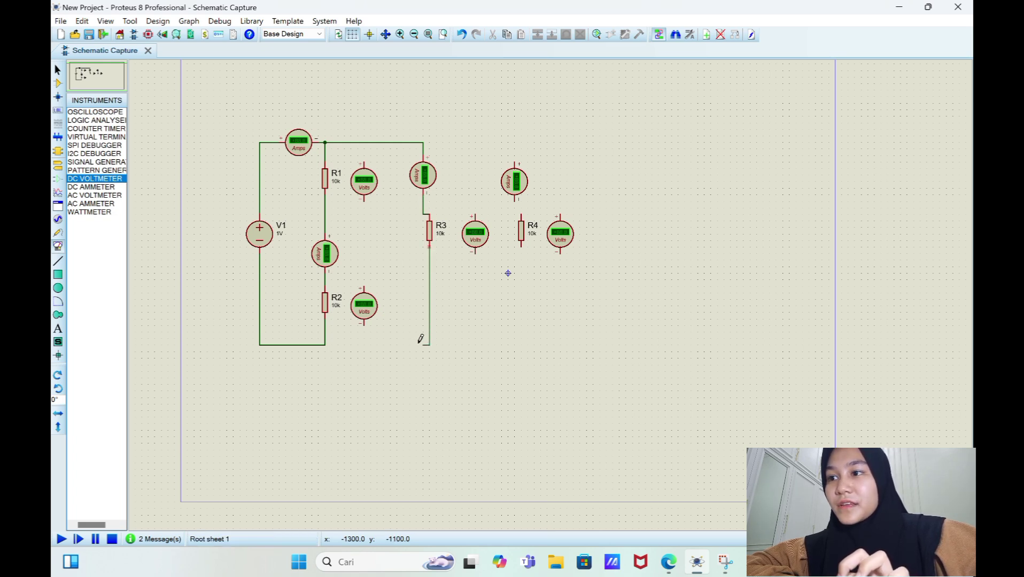
click(324, 345)
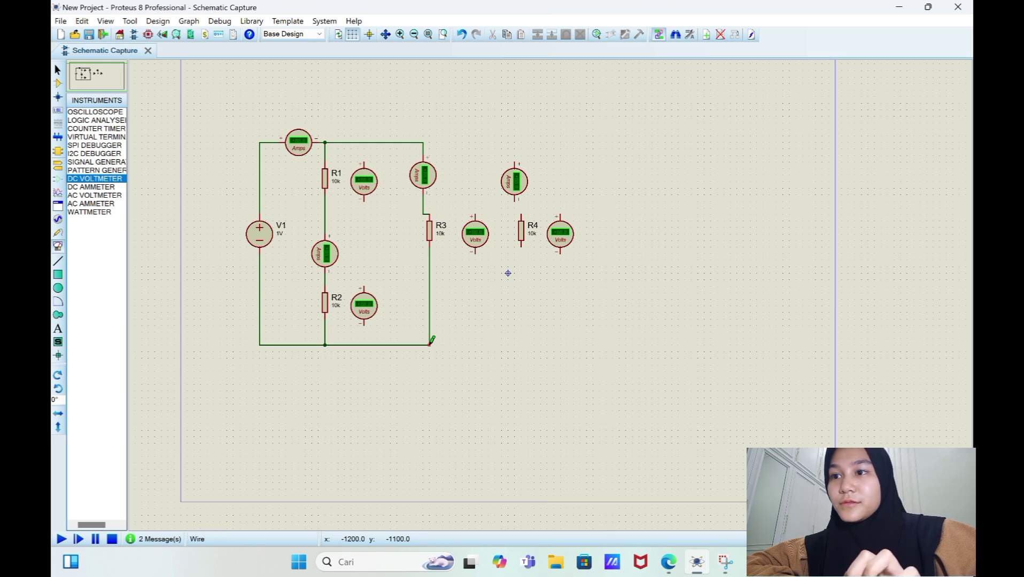
Wire R4's lower end to the return wire below R3 and its upper end to the negative terminal of the ammeter above
click(431, 342)
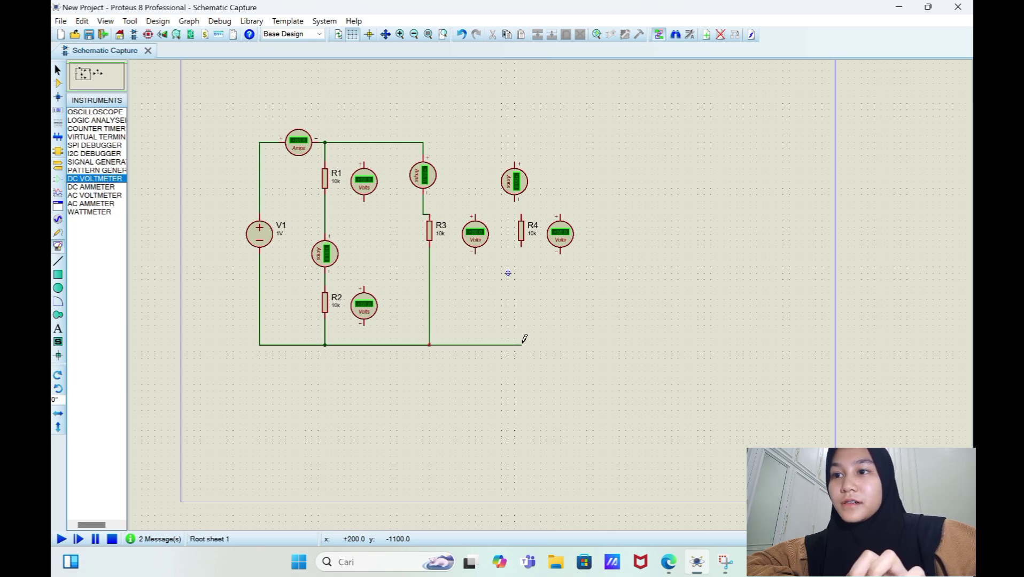
click(523, 246)
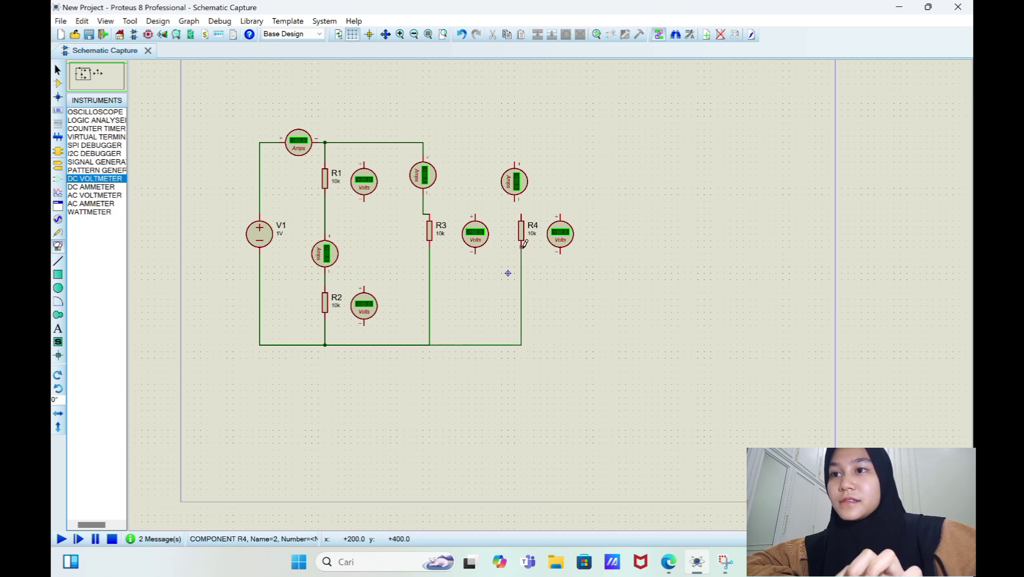
click(522, 212)
click(514, 198)
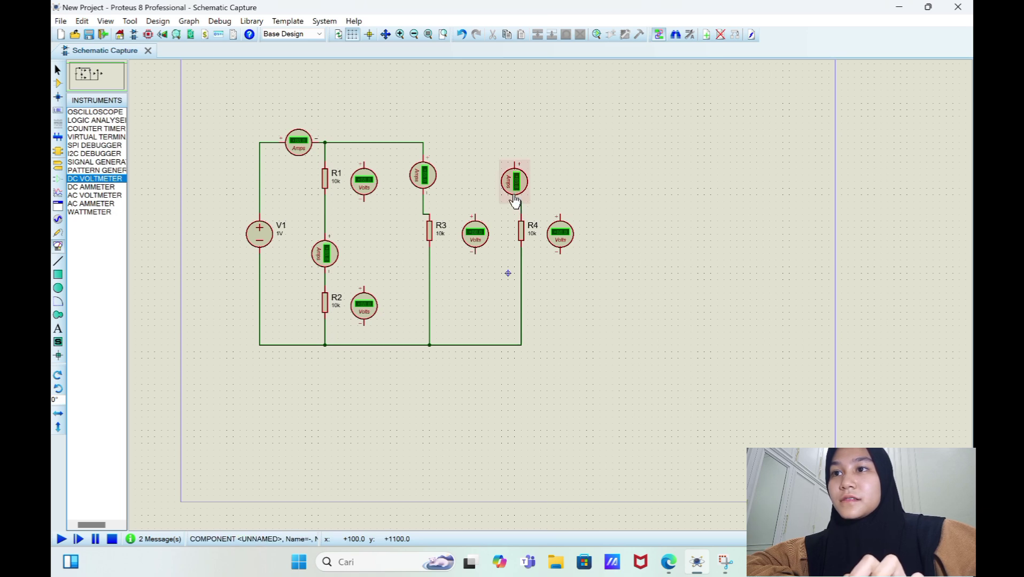
Wire the R4 ammeter's positive terminal to the node above R3's ammeter, and connect the voltmeter beside R1 across R1
click(515, 159)
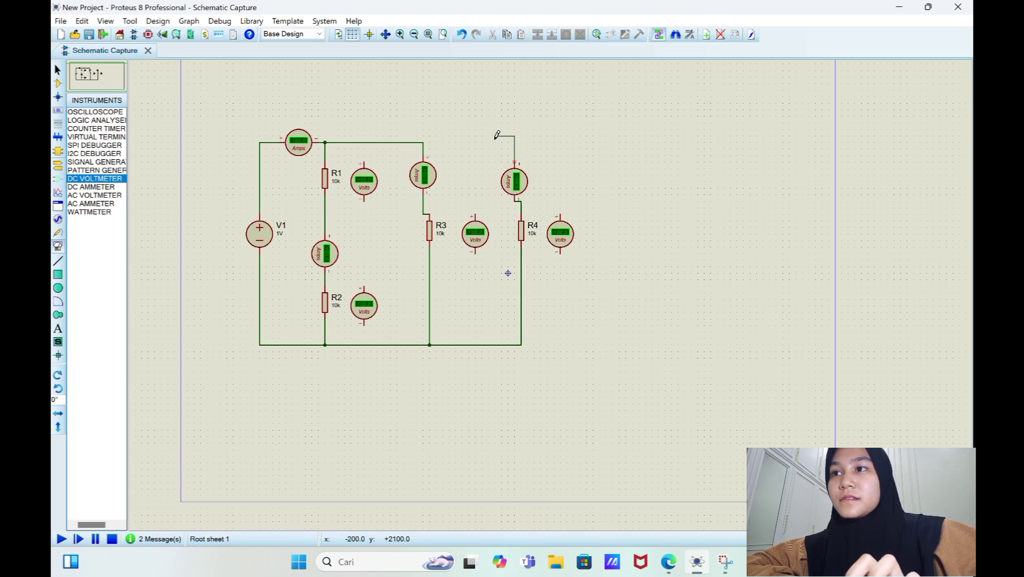
click(424, 142)
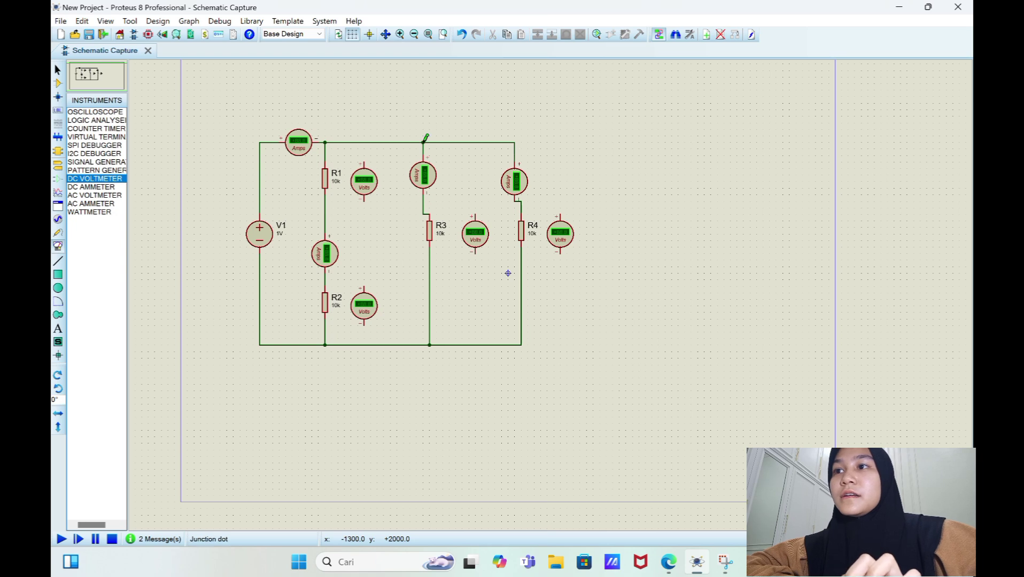
click(364, 162)
click(326, 162)
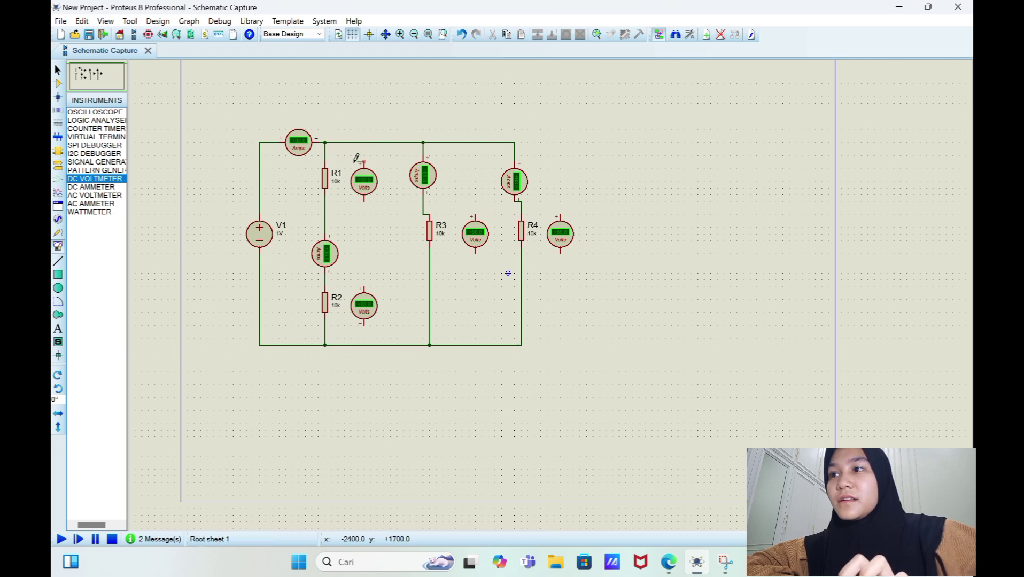
click(326, 161)
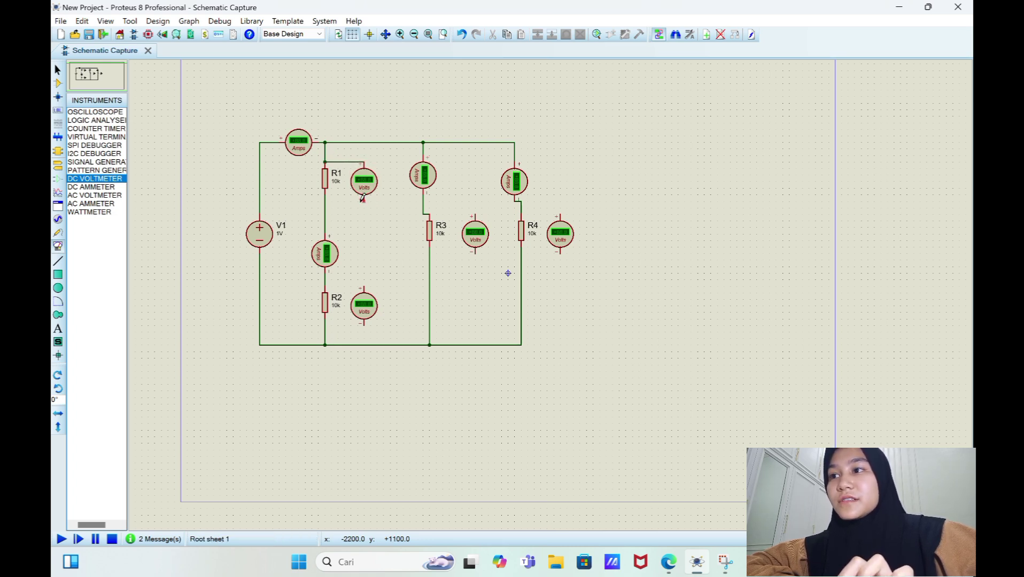
click(364, 200)
click(326, 202)
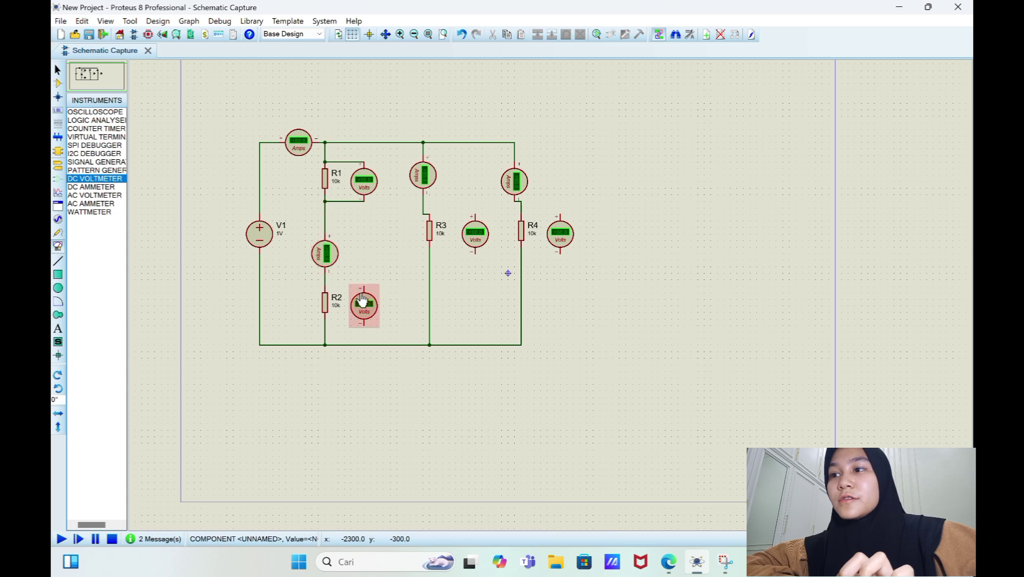
click(364, 287)
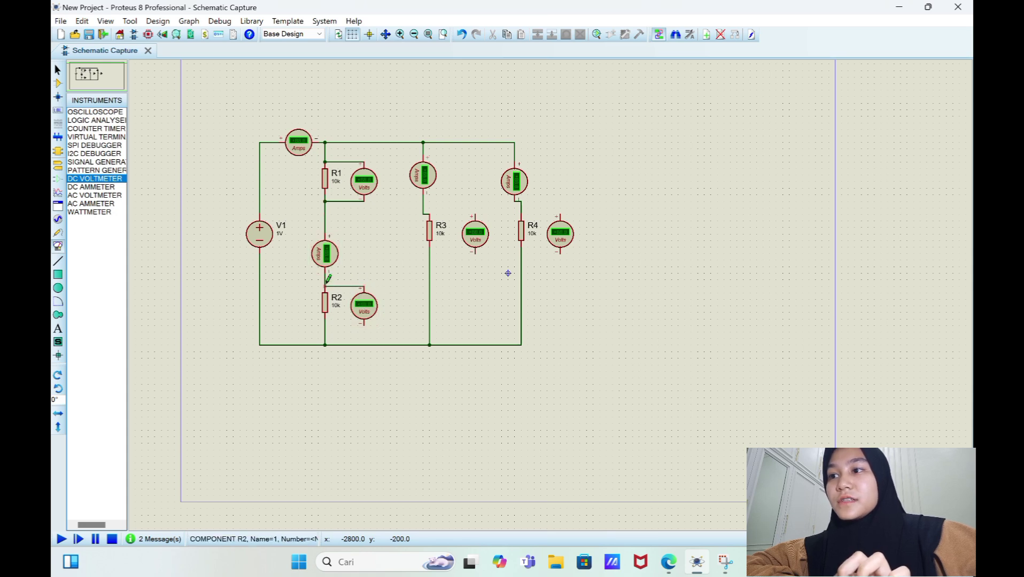
click(329, 278)
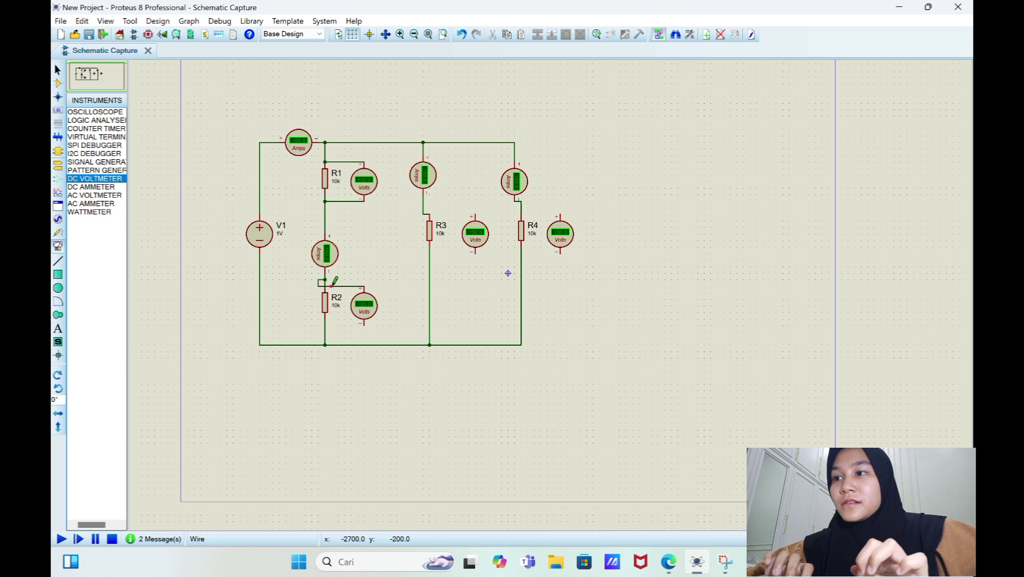
right_click(333, 284)
click(371, 318)
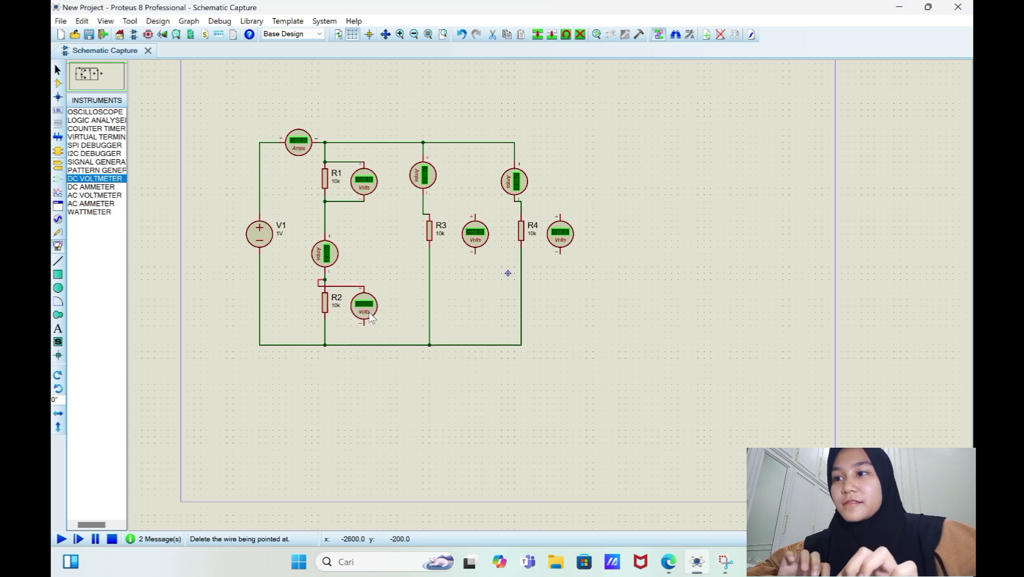
Wire the voltmeter beside R2 across it, positive terminal to R2's upper end and negative terminal to its lower end
click(364, 285)
click(325, 287)
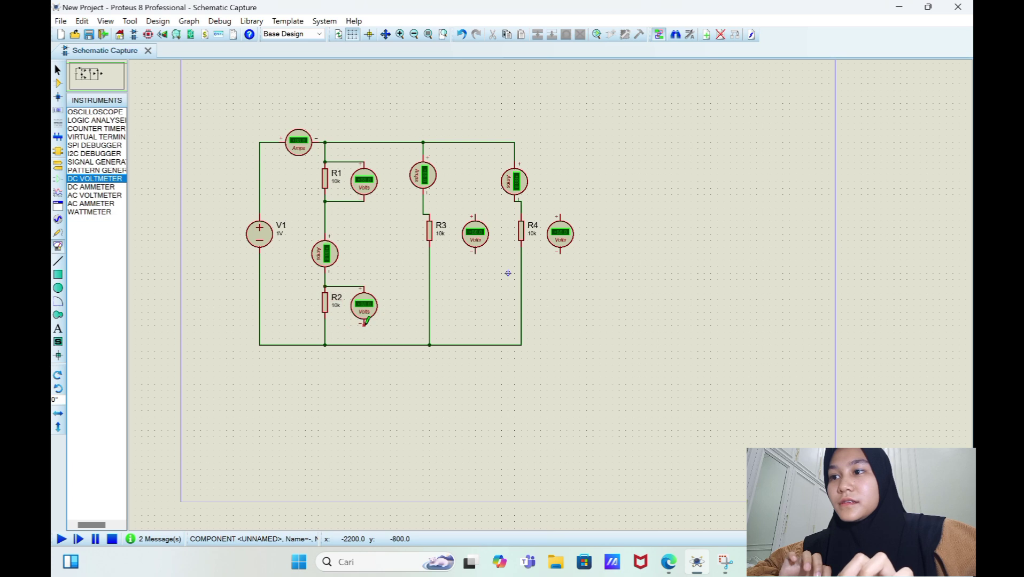
click(364, 324)
click(325, 325)
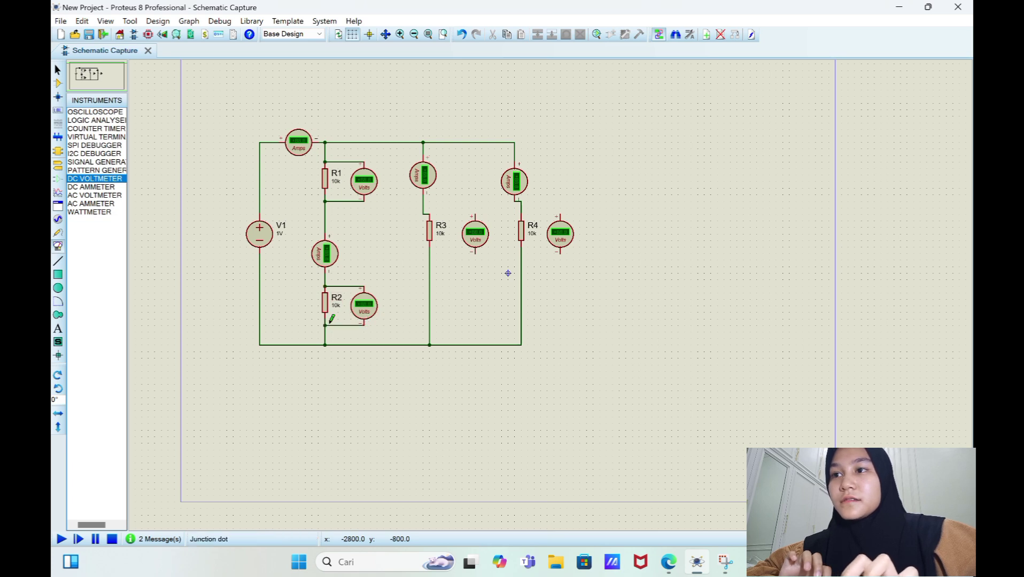
Connect the voltmeter beside R3 in parallel, with its positive terminal at R3's upper end and negative at the lower end
click(431, 213)
click(476, 214)
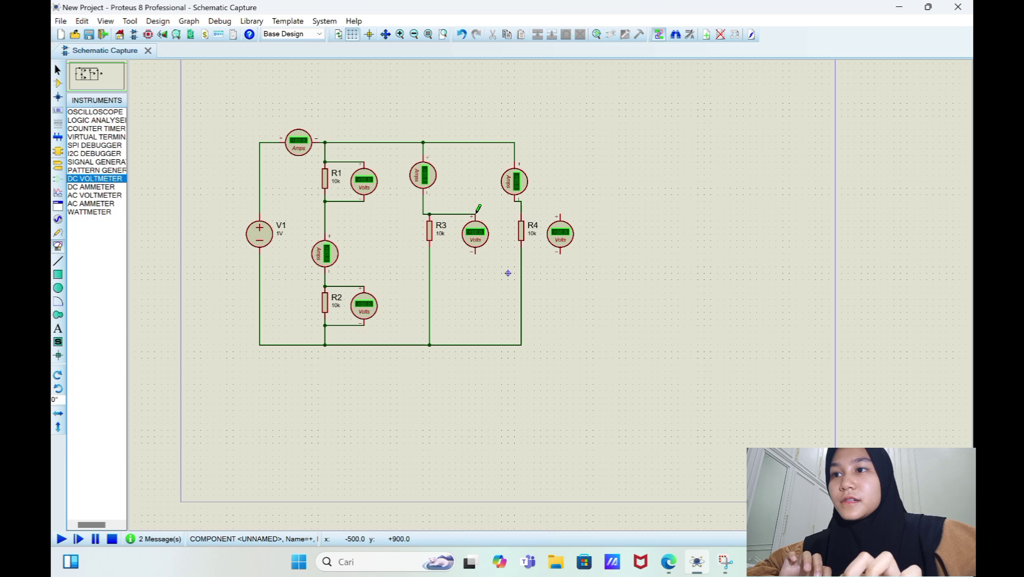
click(475, 253)
click(431, 253)
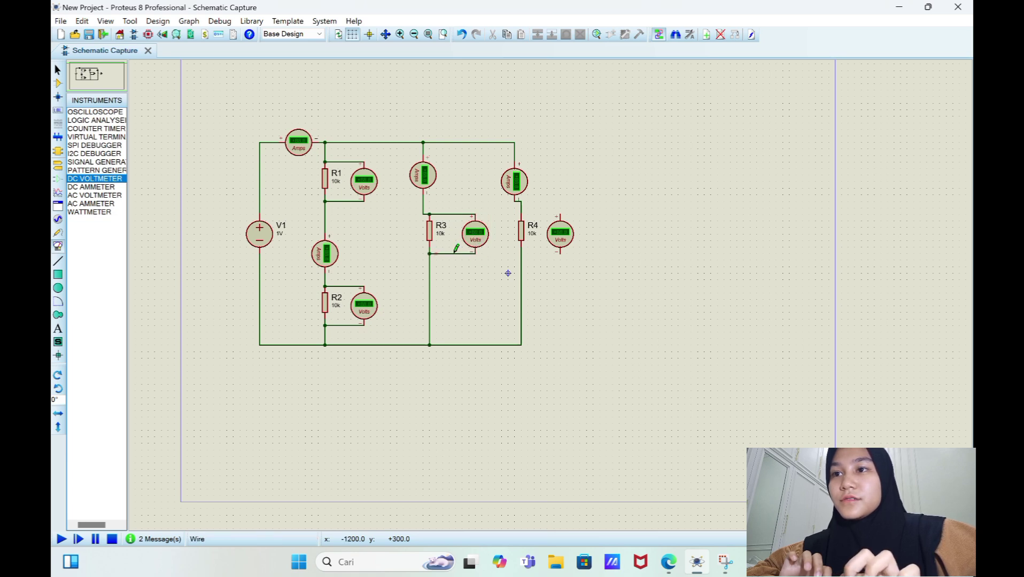
Connect the voltmeter beside R4 in parallel, with its positive terminal at R4's upper end and negative at the lower end
click(522, 214)
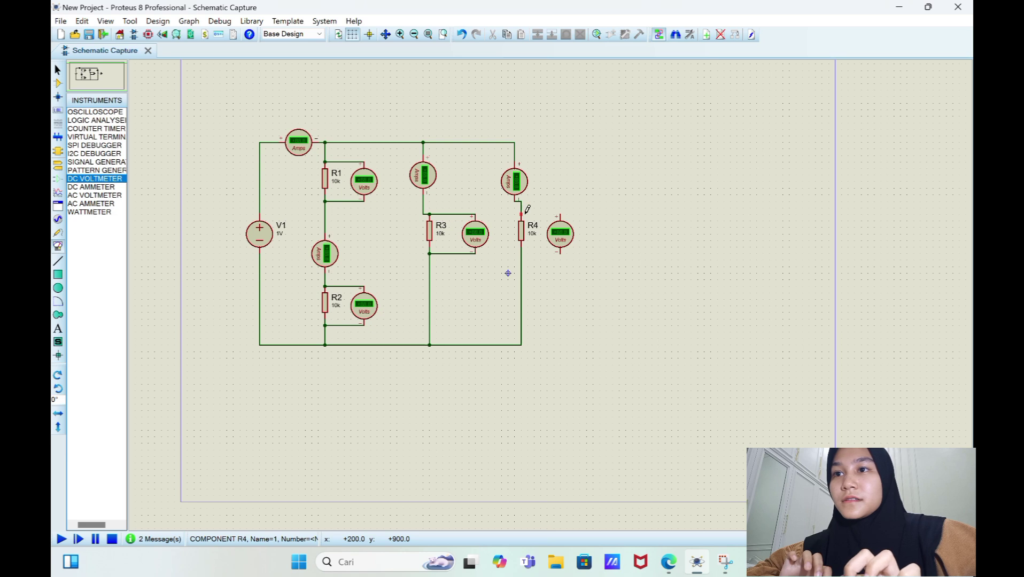
click(560, 214)
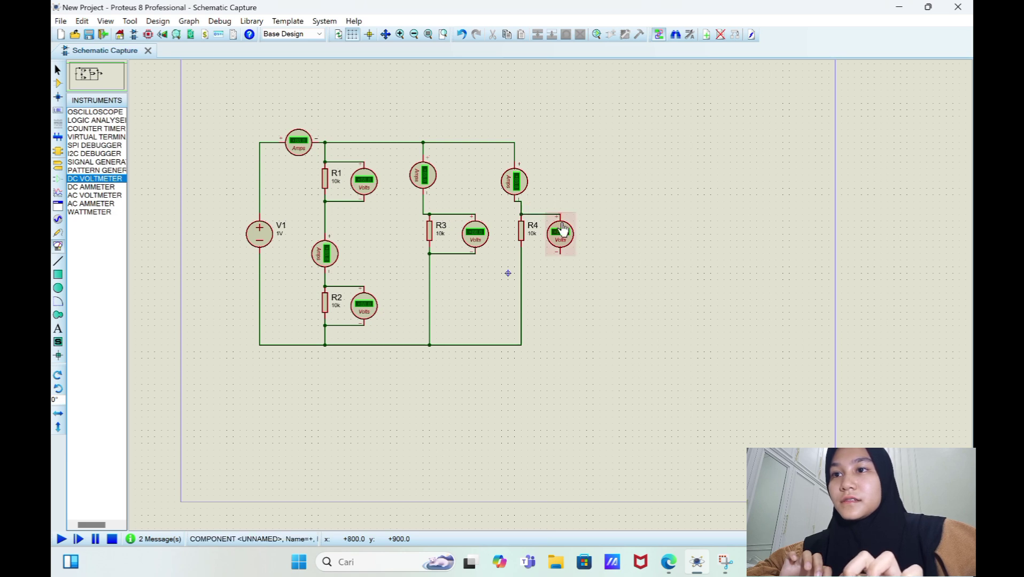
click(560, 253)
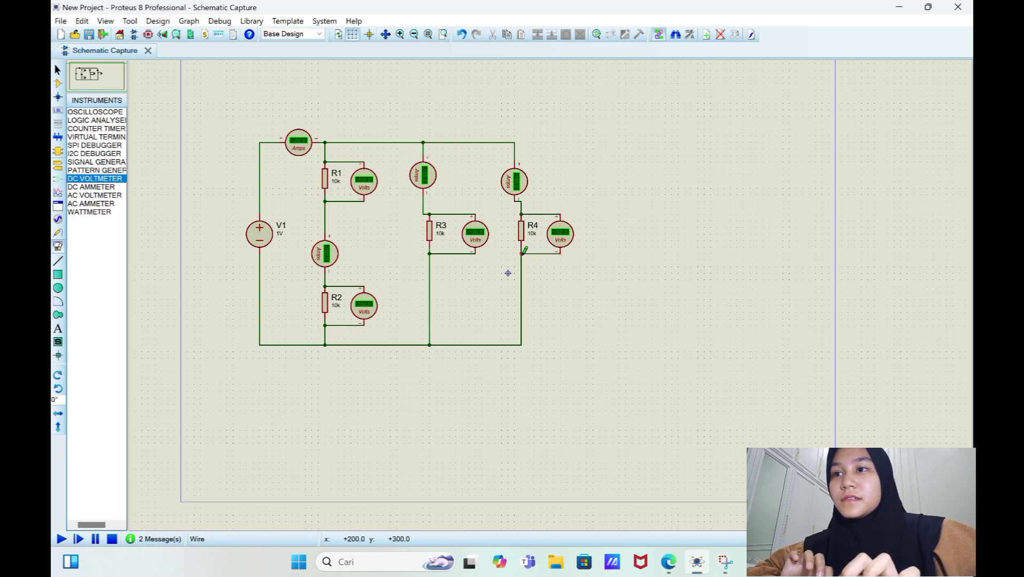
click(522, 253)
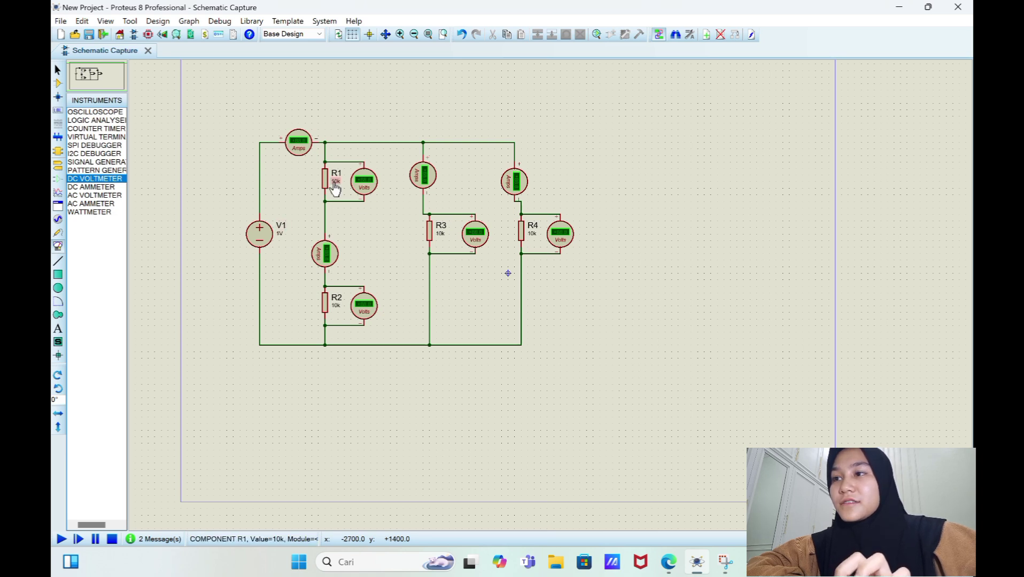
Set the value of the DC voltage source V1 to 600
click(270, 249)
double_click(285, 233)
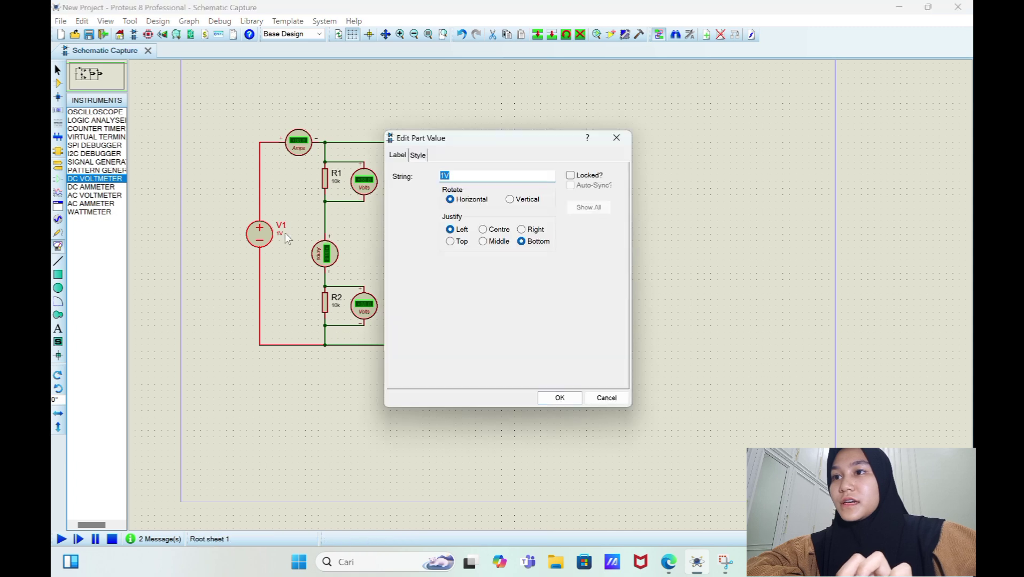
key(BackSpace)
text(600)
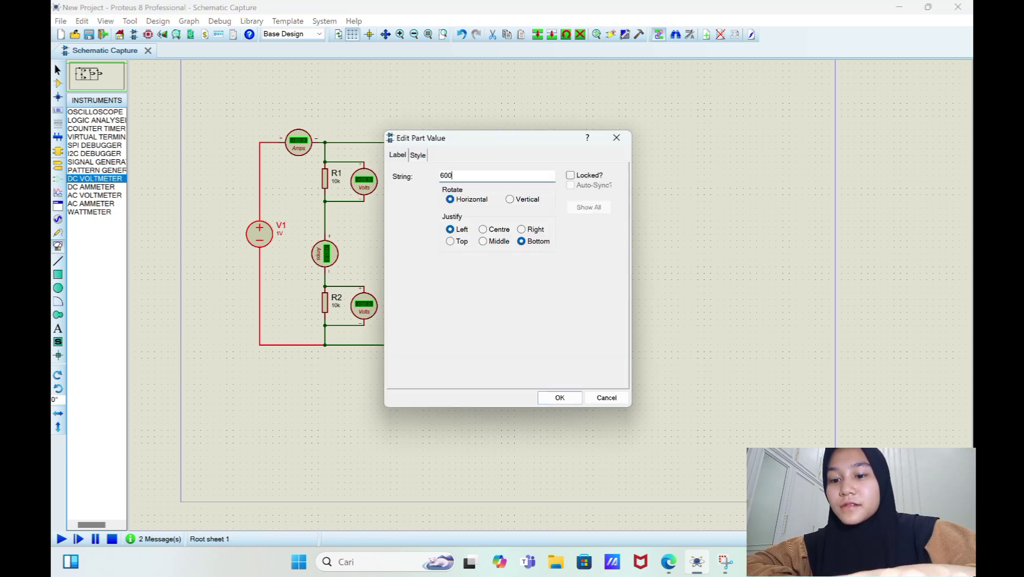
key(Return)
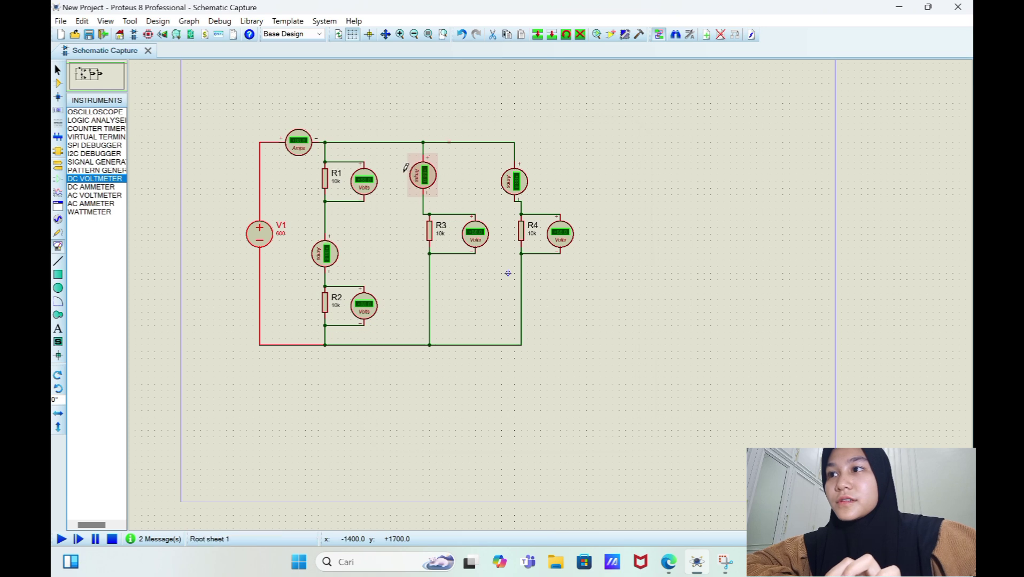
Set the resistance value of R1 to 30 and that of R2 to 20
double_click(337, 185)
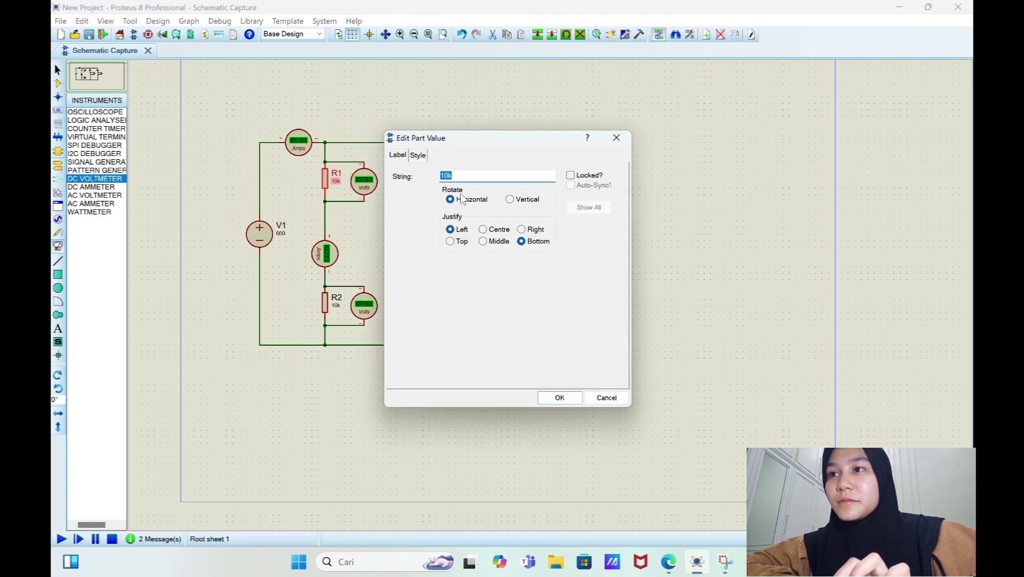
key(BackSpace)
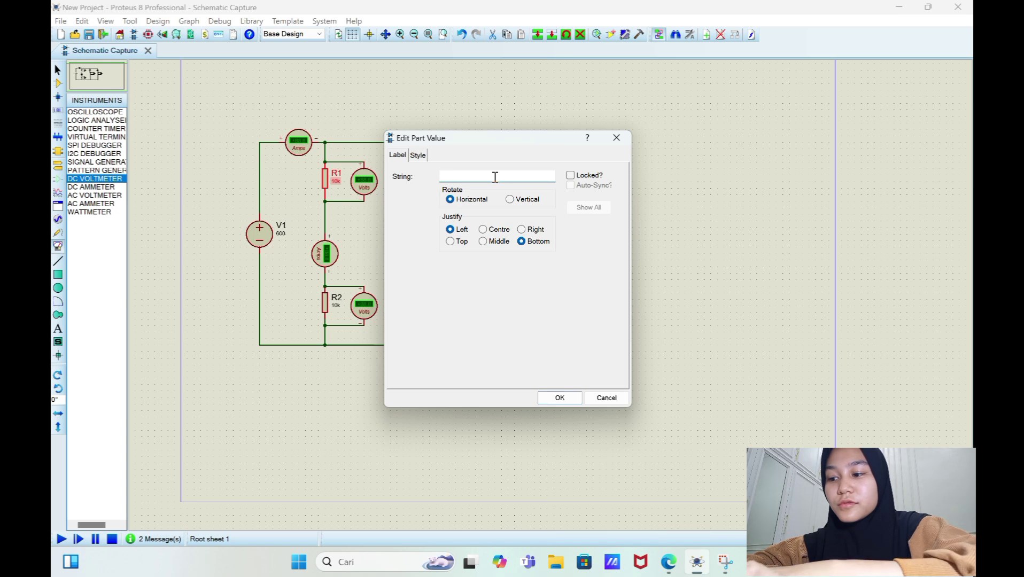
text(30)
key(Return)
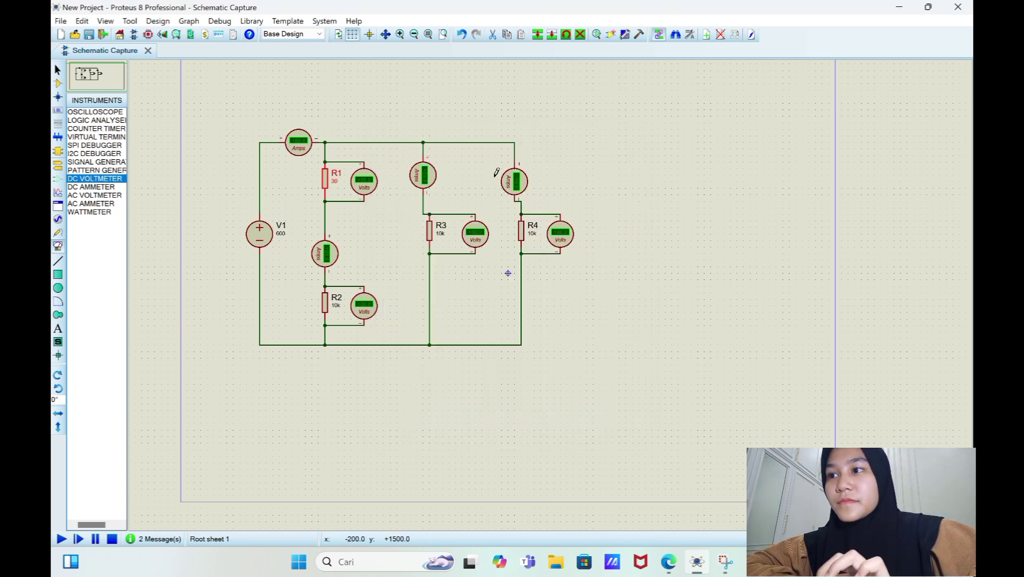
double_click(336, 305)
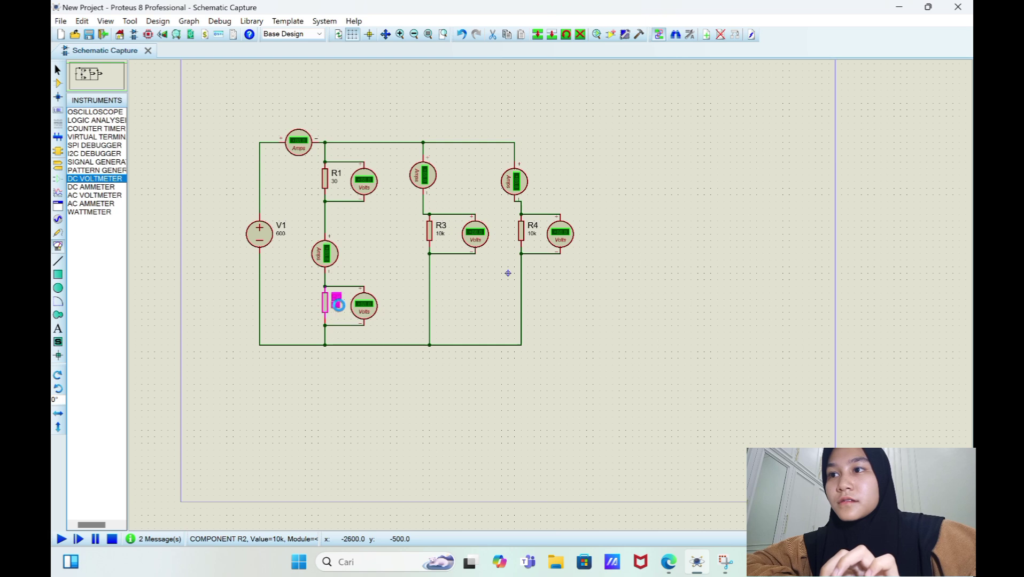
key(BackSpace)
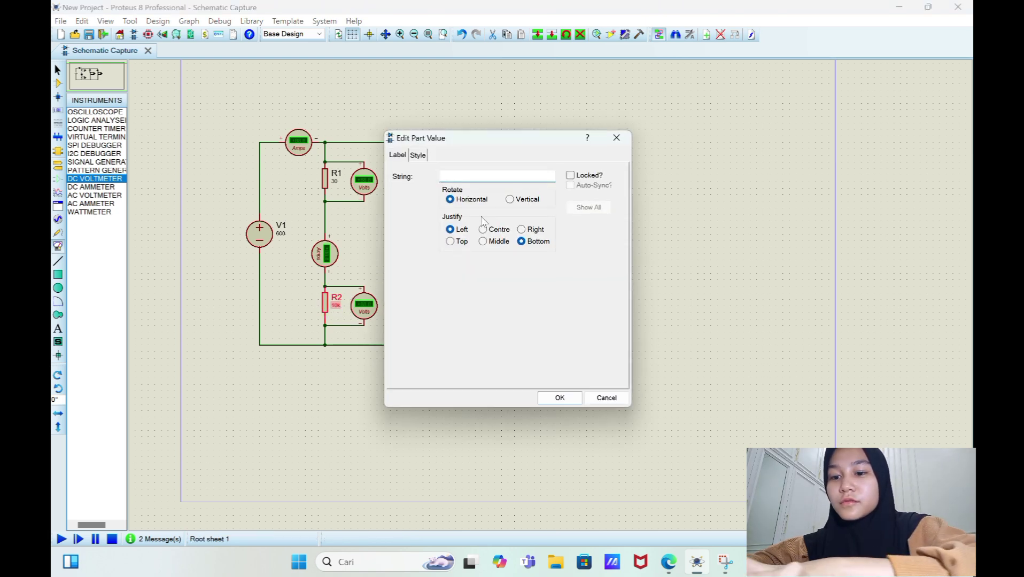
text(20)
key(Return)
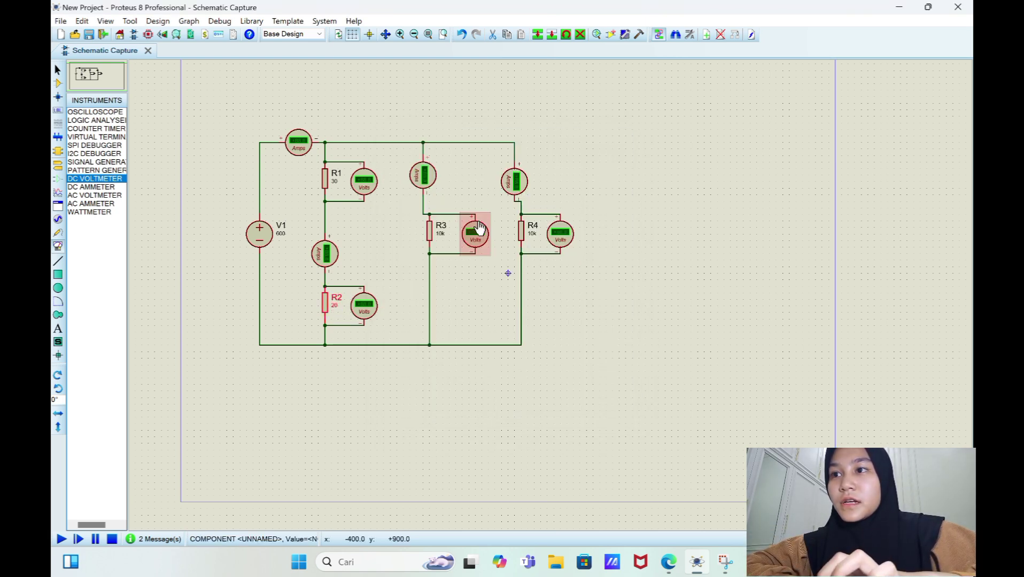
Set the resistance value of R3 to 20 and that of R4 to 10
double_click(441, 238)
key(BackSpace)
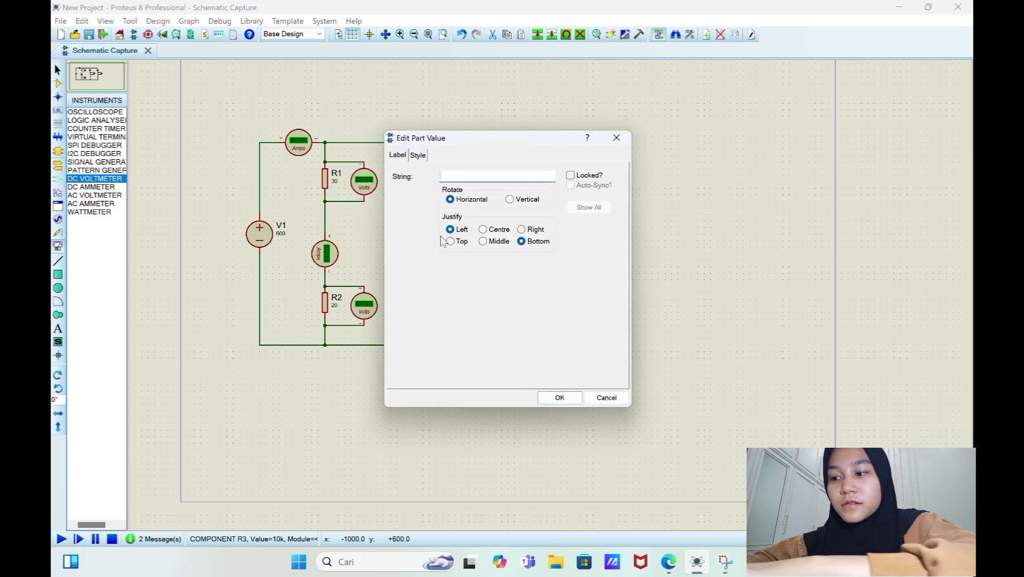
text(20)
key(Return)
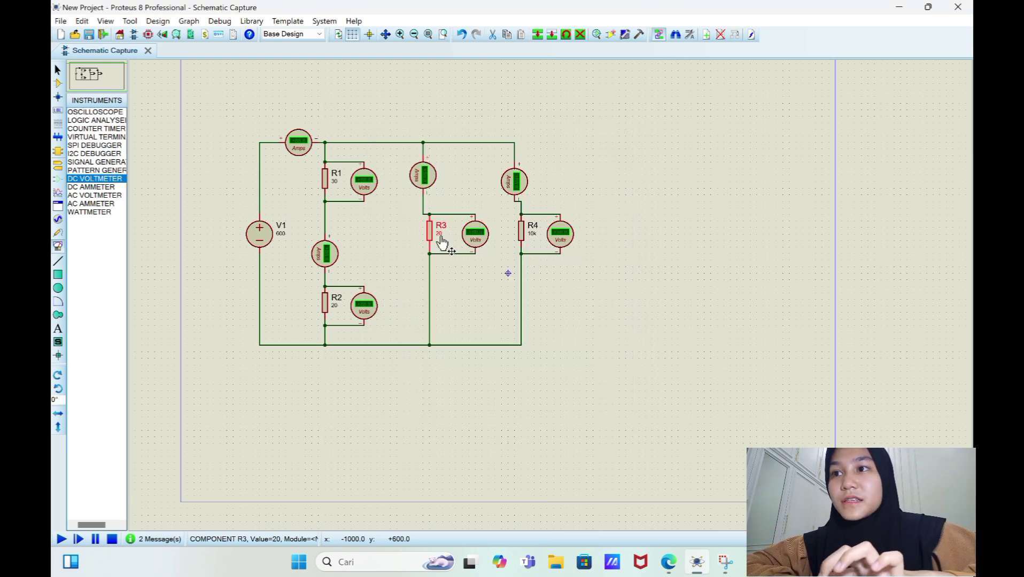
double_click(534, 239)
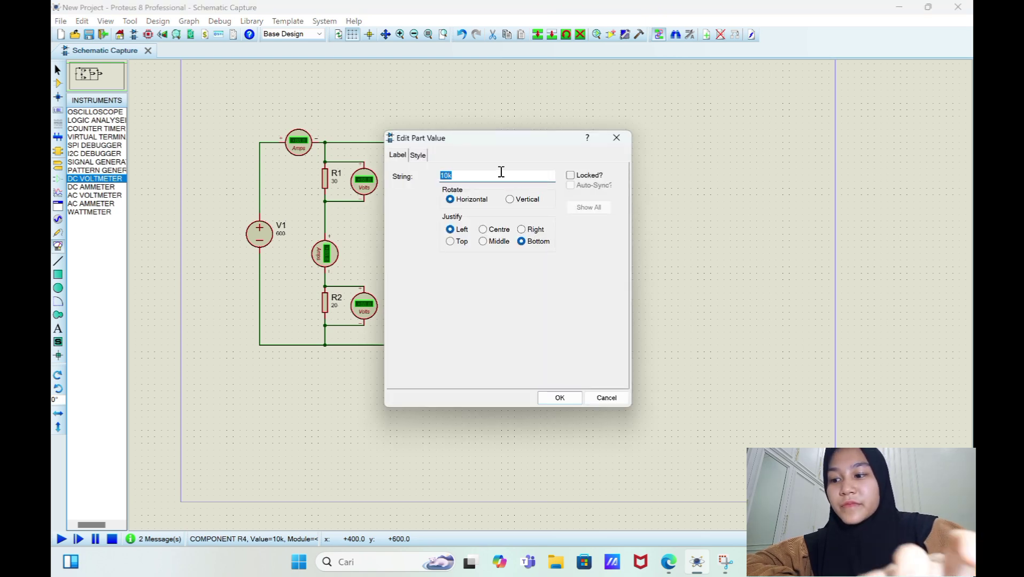
key(BackSpace)
text(10)
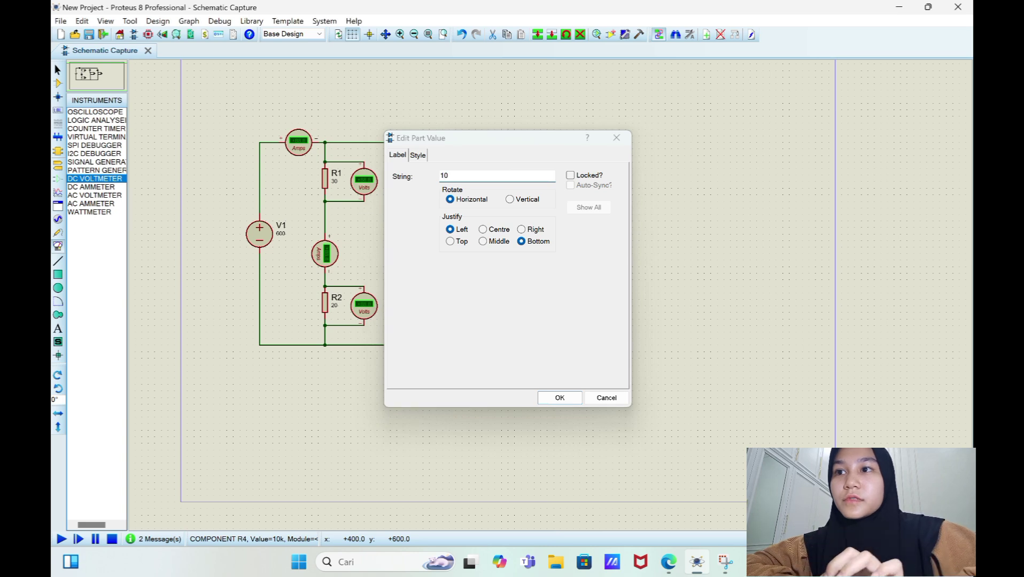
key(Return)
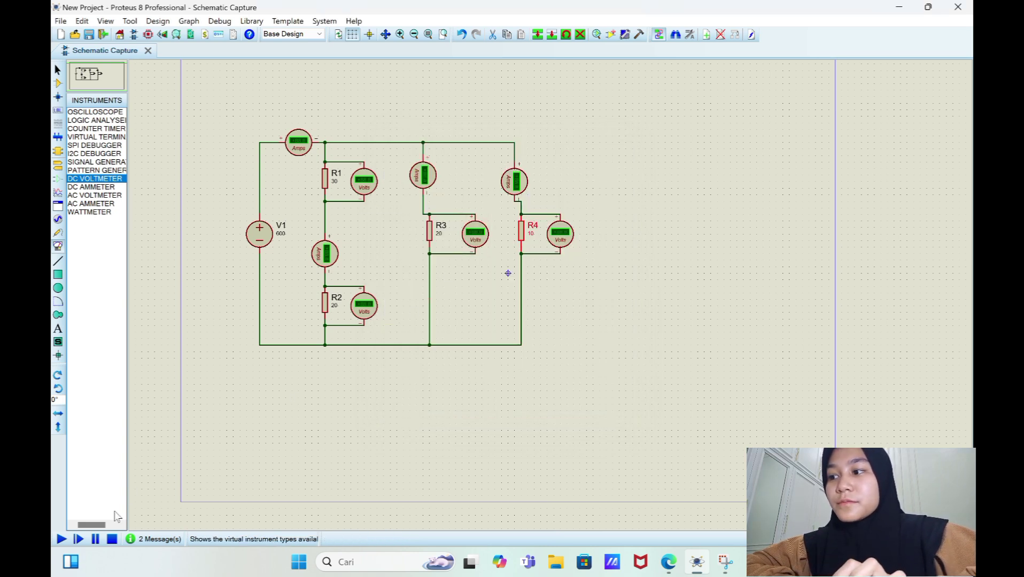
Run the circuit simulation to read the branch ammeters and resistor voltmeters, and stop it
click(62, 541)
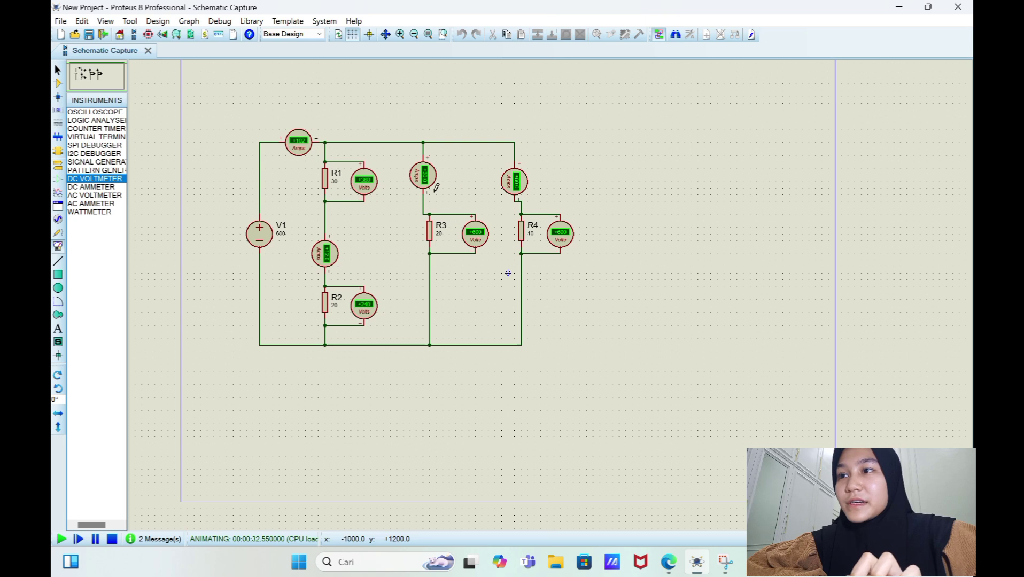
click(112, 539)
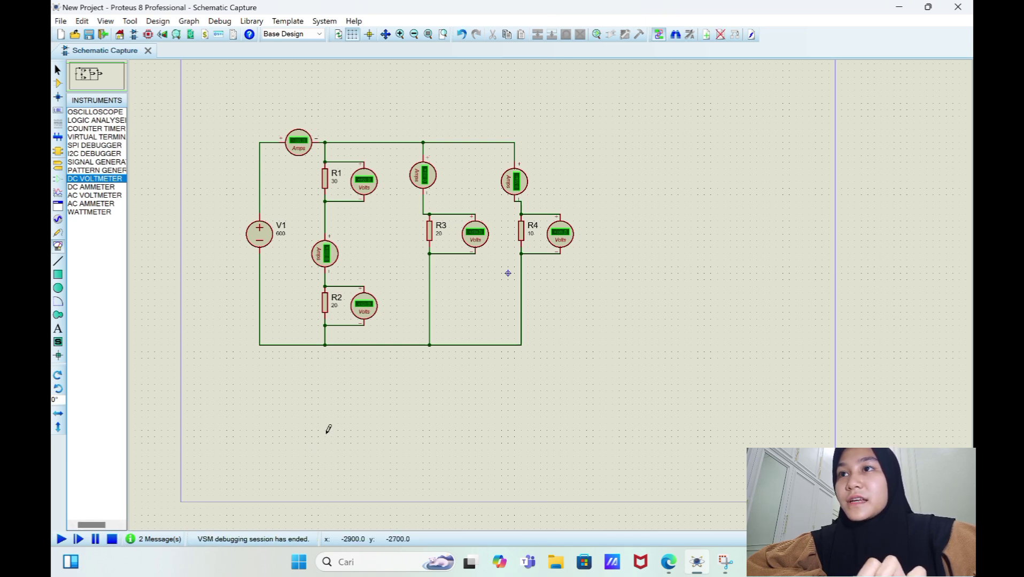